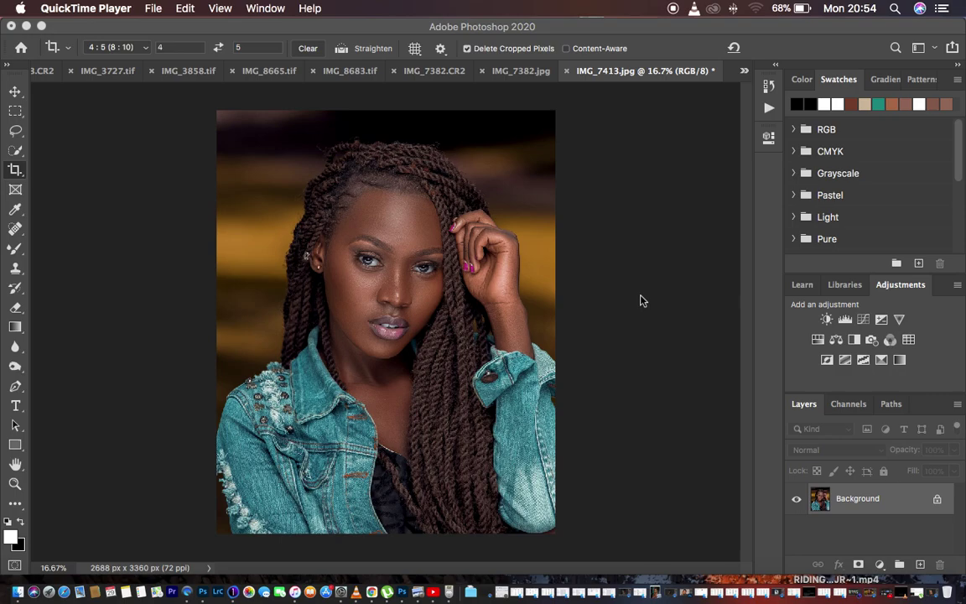
Step: Add a Curves adjustment layer above the Background layer of the portrait
{"action": "left_click", "coordinate": [718, 252]}
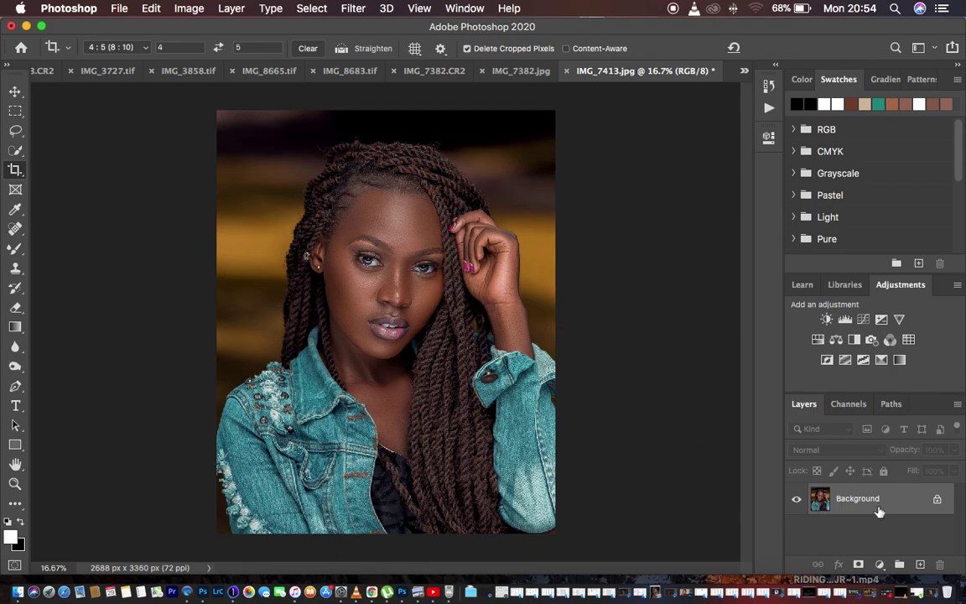
{"action": "left_click", "coordinate": [879, 565]}
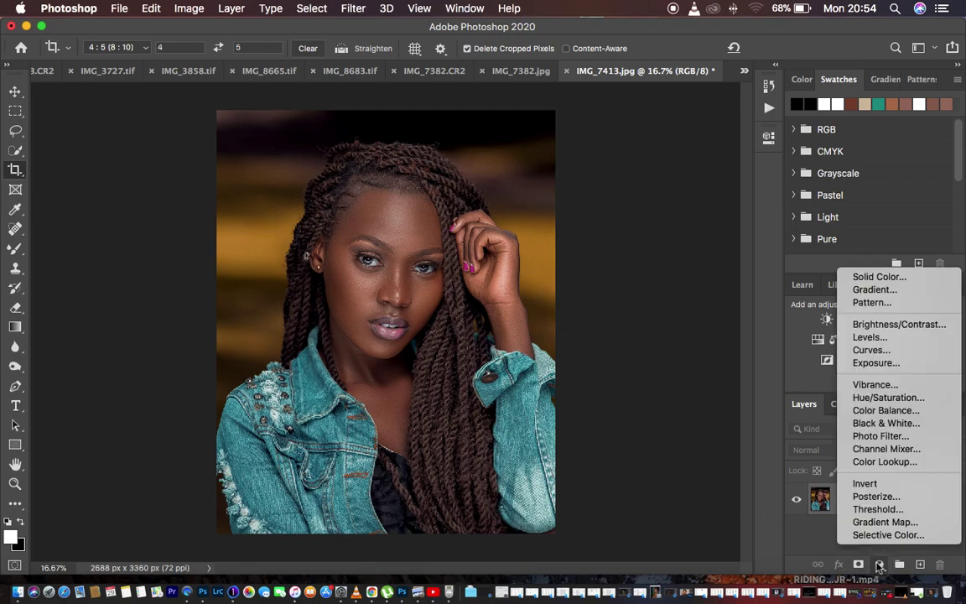
{"action": "left_click", "coordinate": [871, 349]}
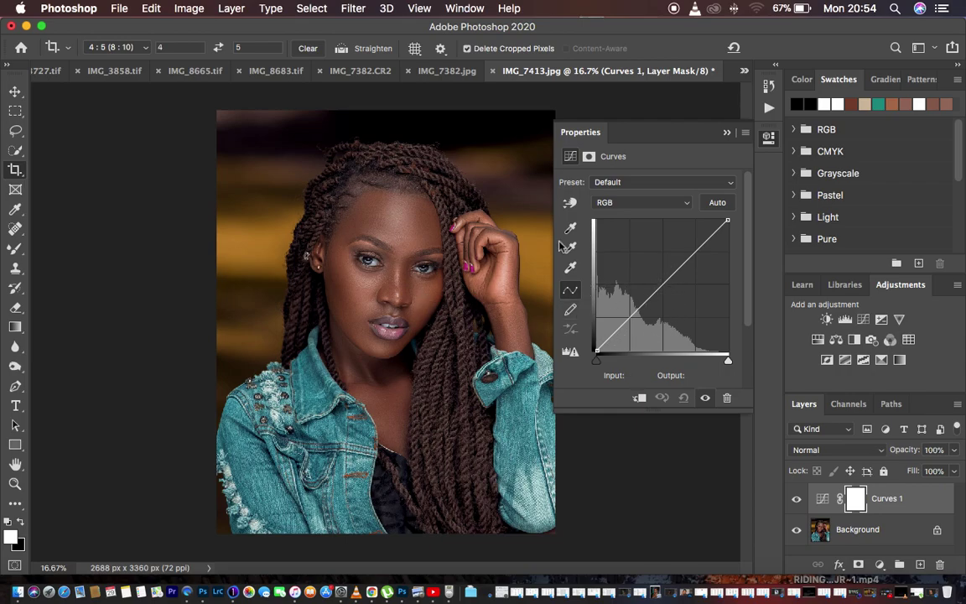
Step: Open Color Range for the Curves layer's mask and choose a 3 by 3 Average sample size
{"action": "left_click", "coordinate": [15, 94]}
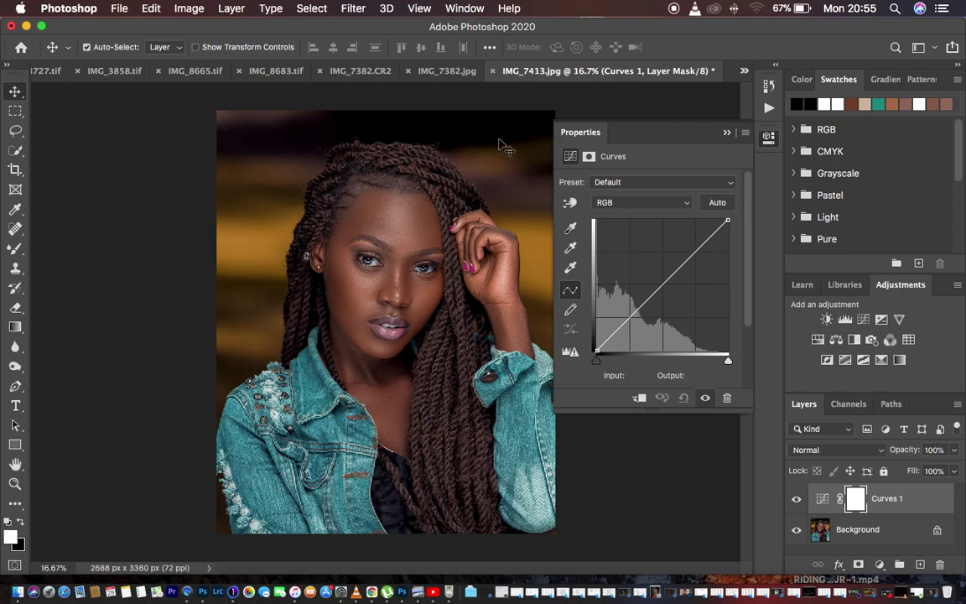
{"action": "left_click", "coordinate": [311, 9]}
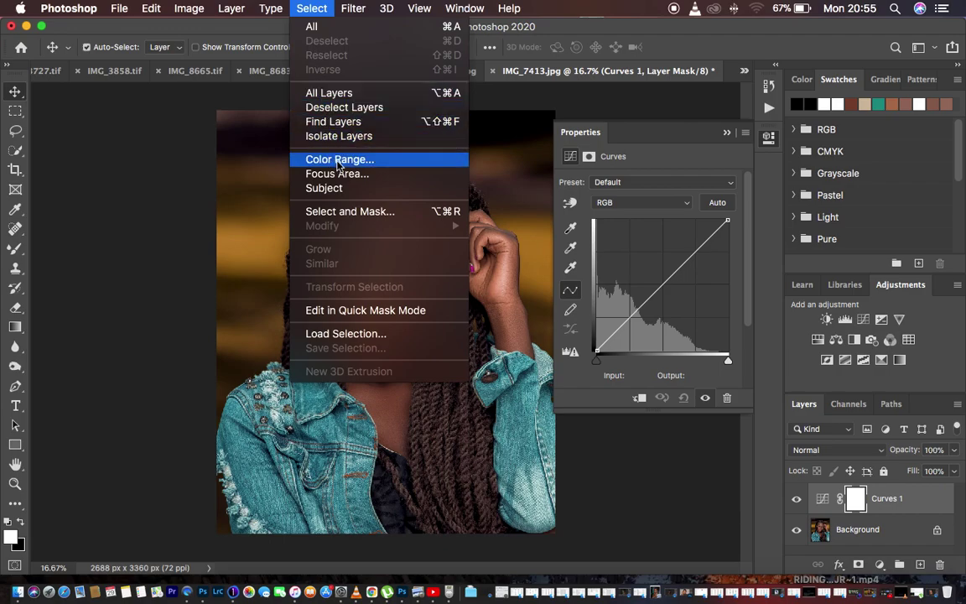
{"action": "left_click", "coordinate": [336, 161]}
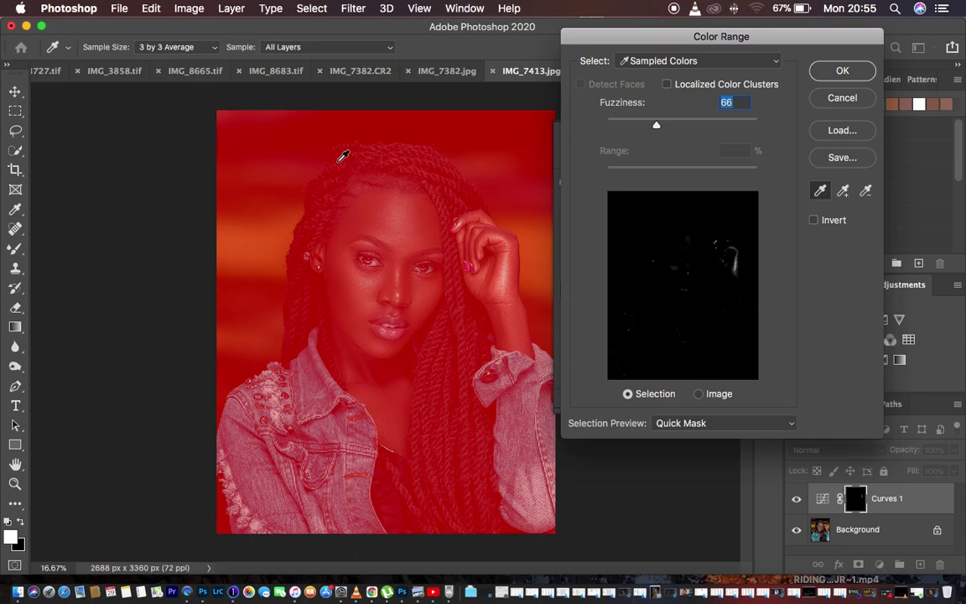
{"action": "left_click", "coordinate": [180, 50]}
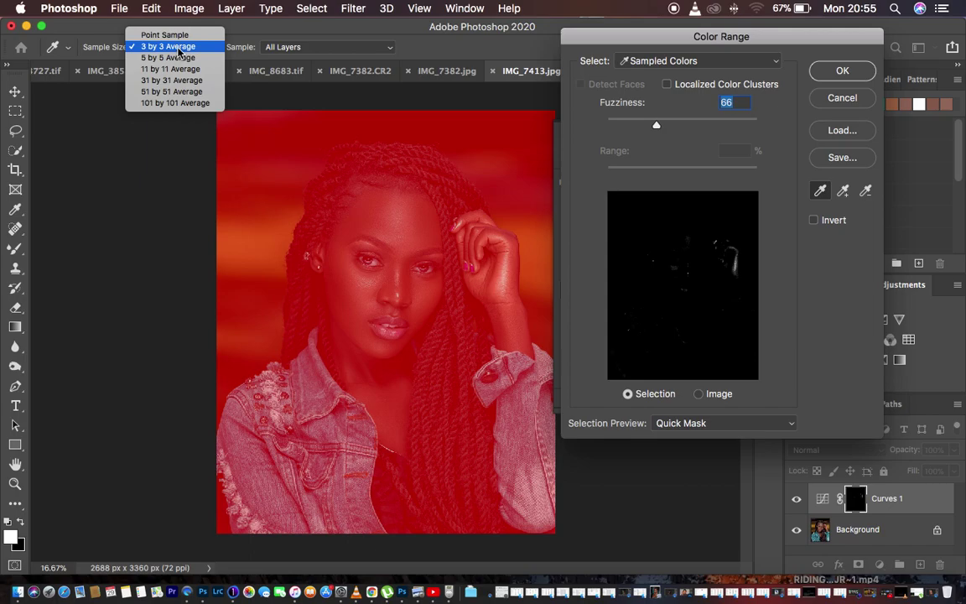
{"action": "left_click", "coordinate": [180, 51]}
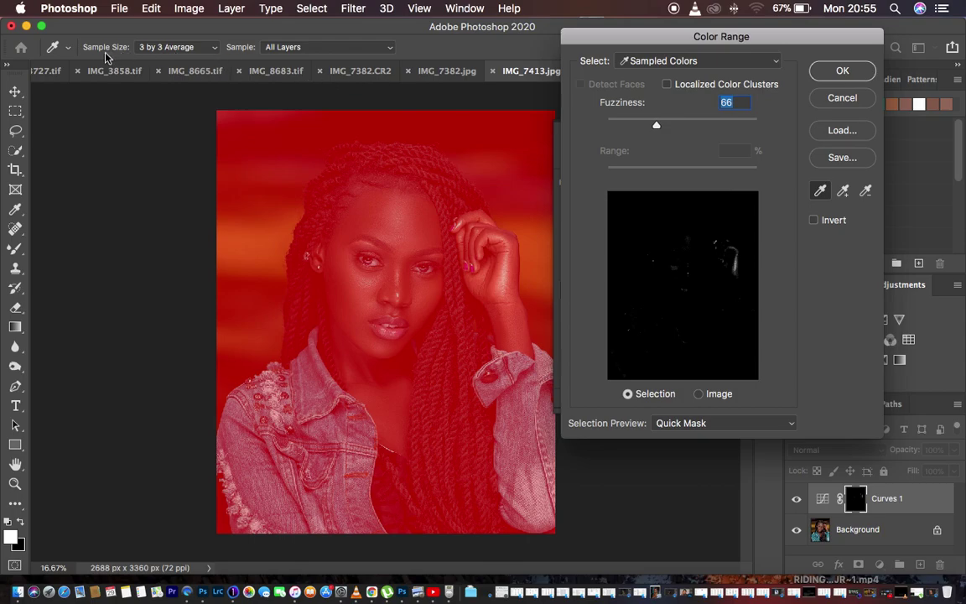
{"action": "left_click", "coordinate": [178, 52]}
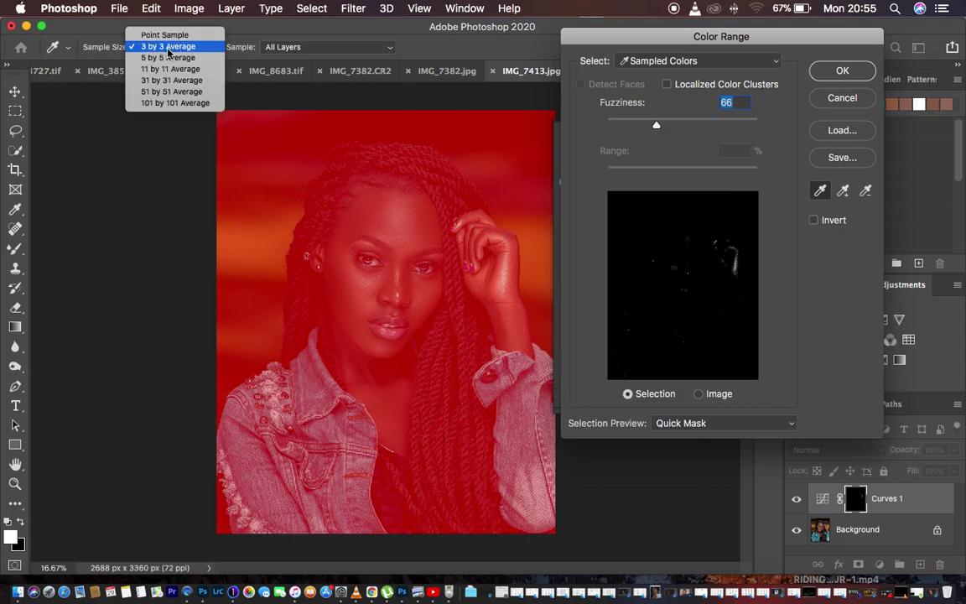
{"action": "left_click", "coordinate": [167, 47]}
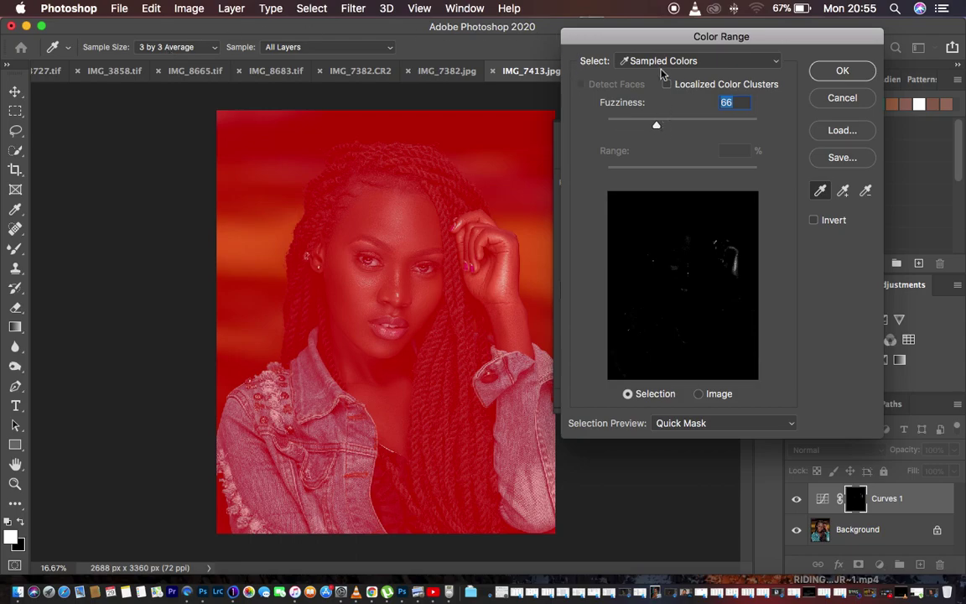
Step: Set the Color Range source to Sampled Colors and the selection preview to Quick Mask, keeping the portrait in view
{"action": "left_click", "coordinate": [754, 39]}
{"action": "left_click_drag", "start_coordinate": [754, 39], "coordinate": [644, 39]}
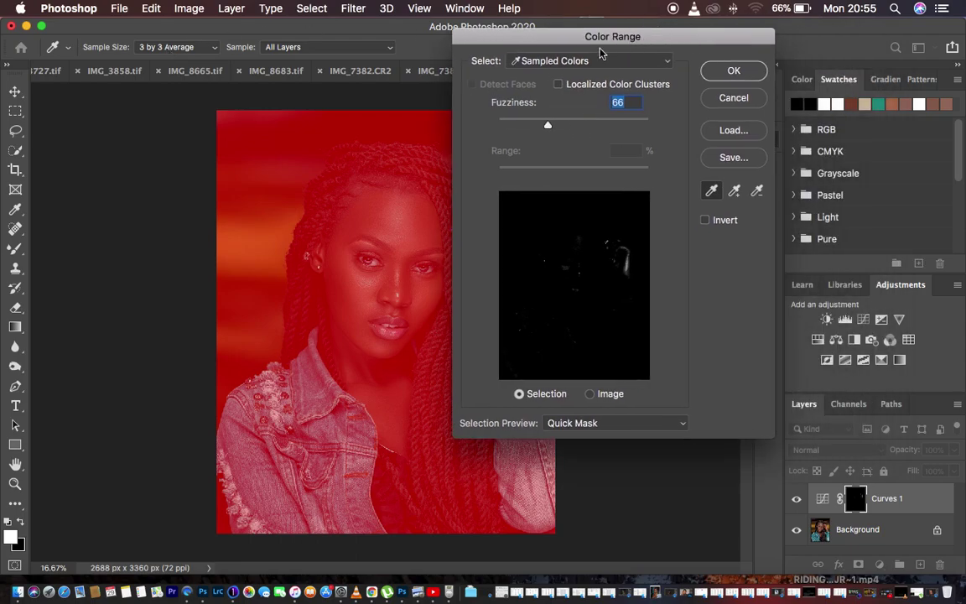
{"action": "left_click", "coordinate": [552, 62]}
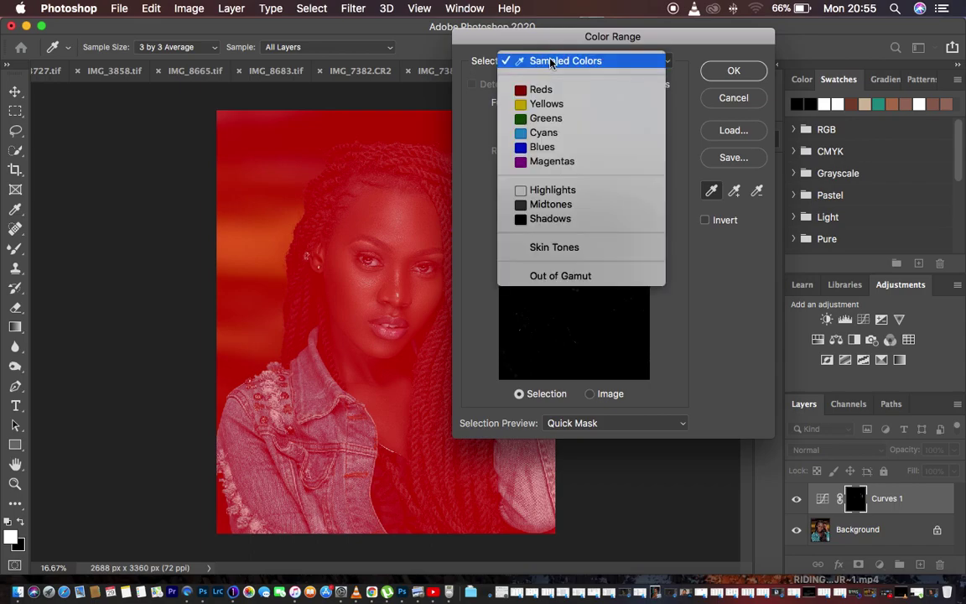
{"action": "left_click", "coordinate": [565, 61]}
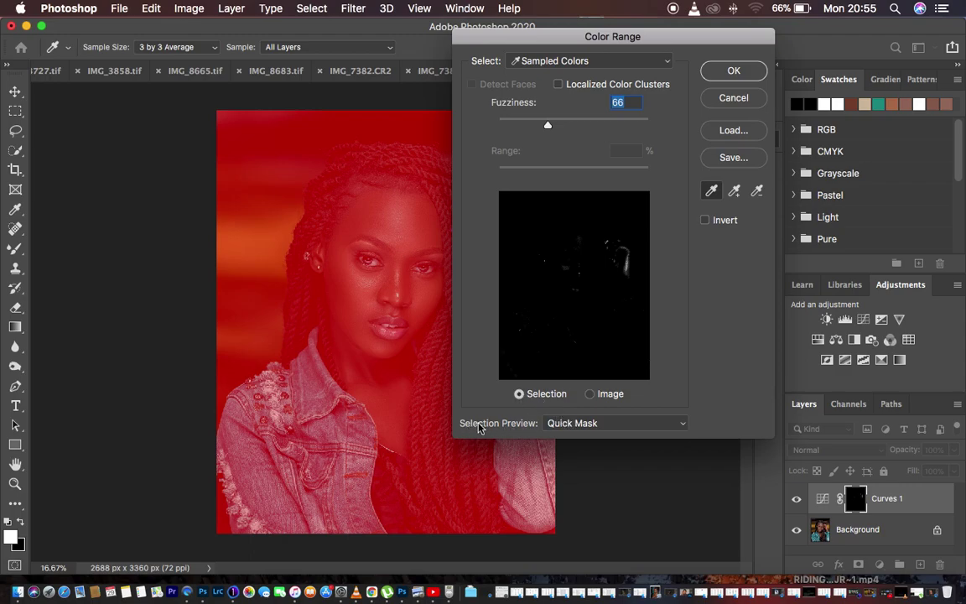
{"action": "left_click", "coordinate": [559, 424]}
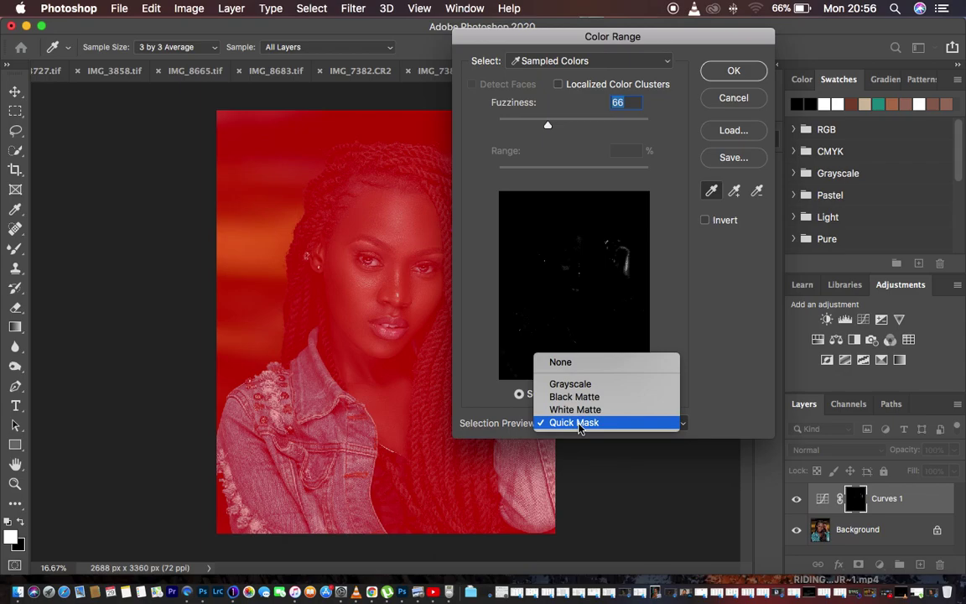
{"action": "left_click", "coordinate": [585, 423]}
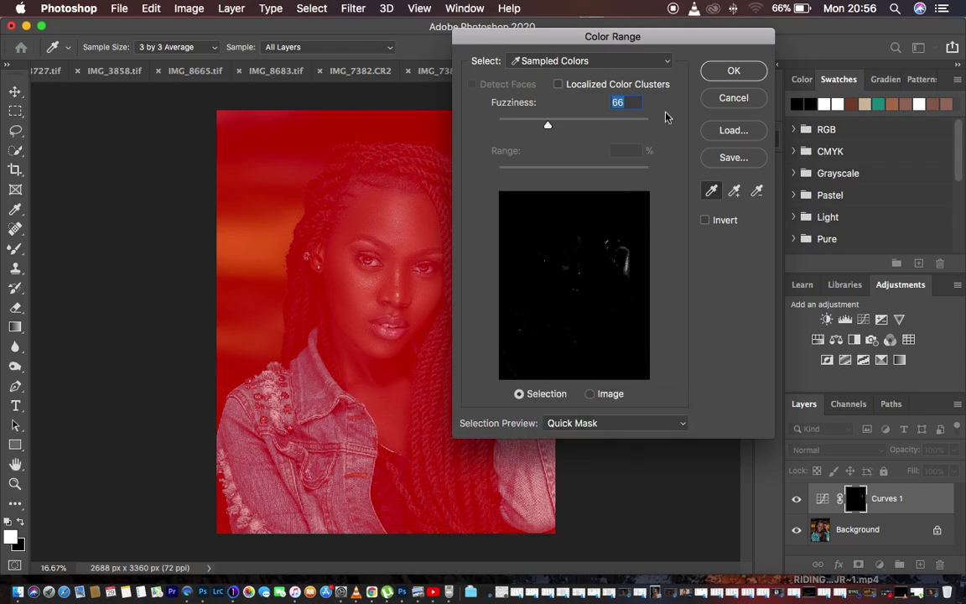
{"action": "left_click_drag", "start_coordinate": [646, 38], "coordinate": [719, 64]}
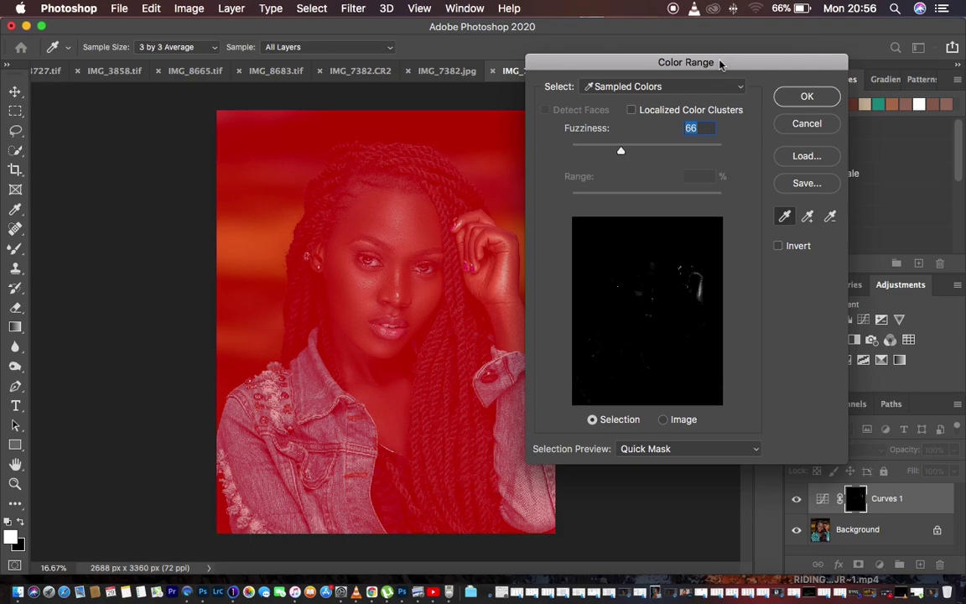
Step: Set the Fuzziness to 0 and sample the skin highlights on the forehead and nose bridge
{"action": "left_click_drag", "start_coordinate": [621, 151], "coordinate": [551, 151]}
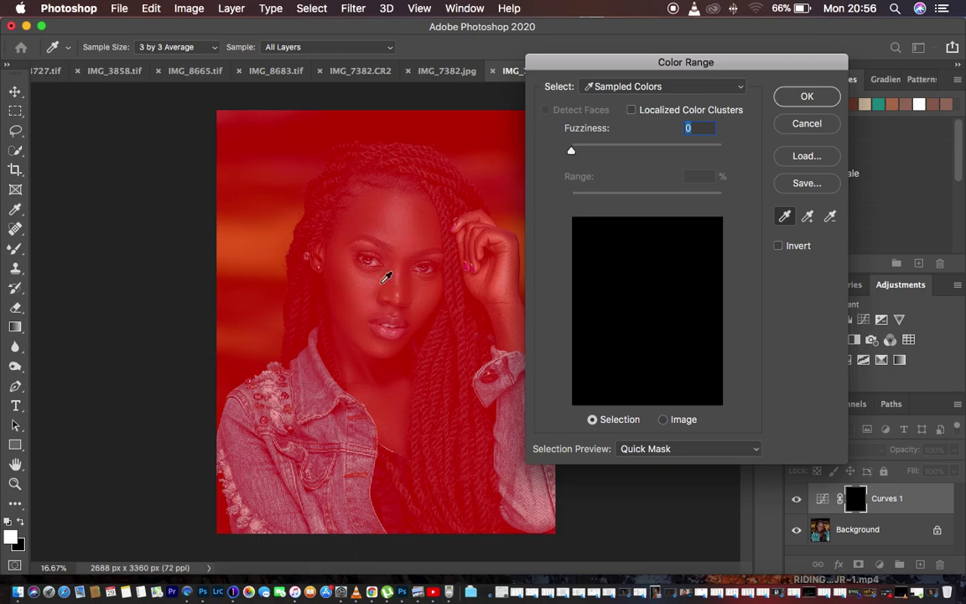
{"action": "left_click", "coordinate": [399, 227]}
{"action": "left_click", "coordinate": [399, 226]}
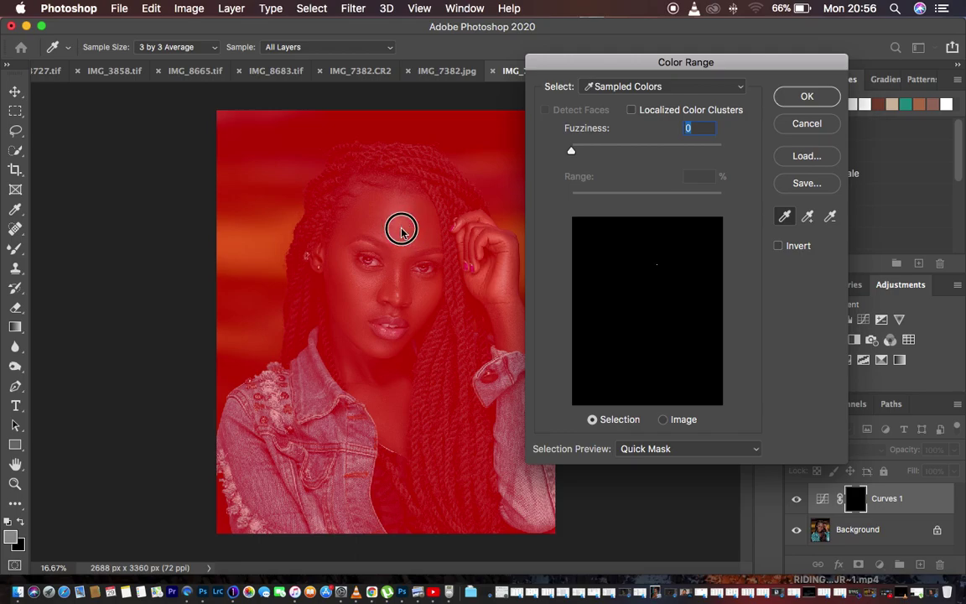
{"action": "left_click", "coordinate": [405, 275]}
{"action": "left_click", "coordinate": [400, 279]}
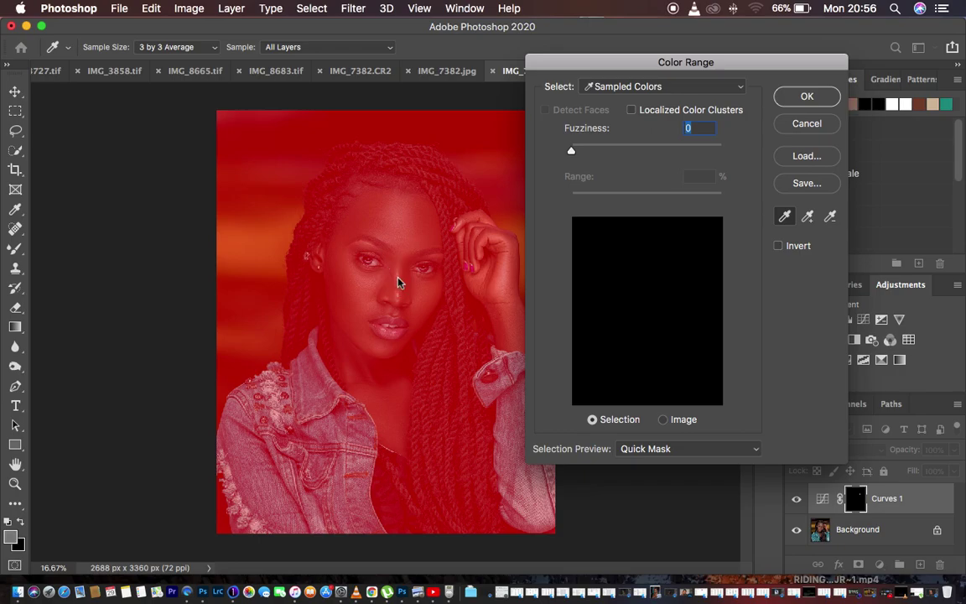
Step: Set the Fuzziness to 60, sample the bright highlight on the nose bridge, and apply the color range to the mask
{"action": "left_click_drag", "start_coordinate": [575, 151], "coordinate": [616, 151]}
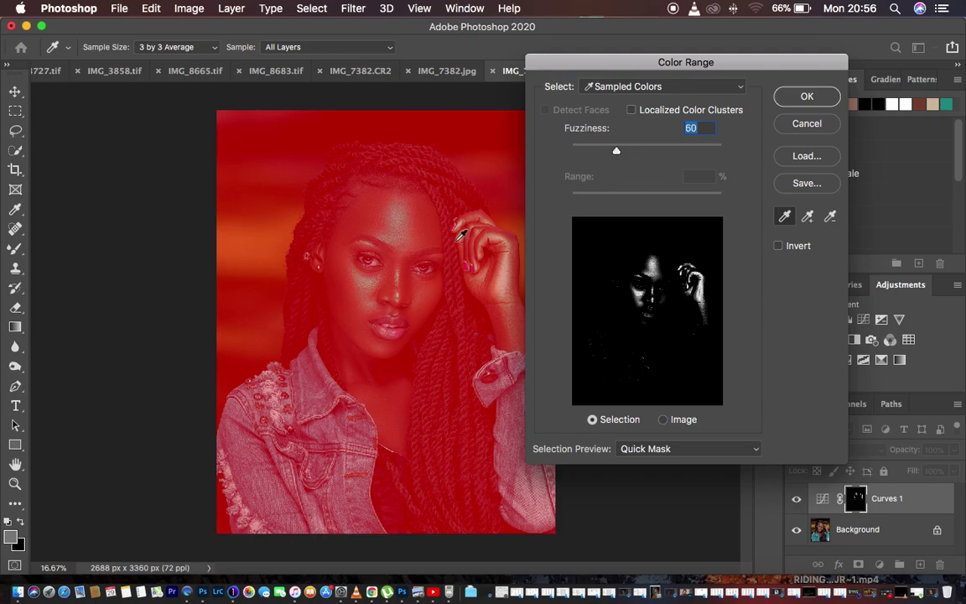
{"action": "left_click", "coordinate": [402, 226]}
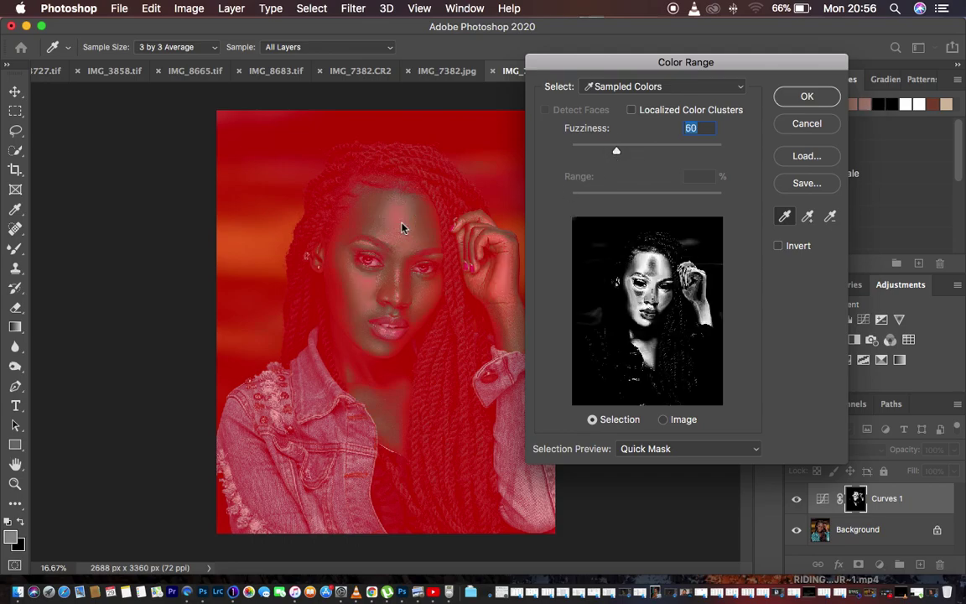
{"action": "left_click", "coordinate": [402, 280]}
{"action": "left_click", "coordinate": [399, 279]}
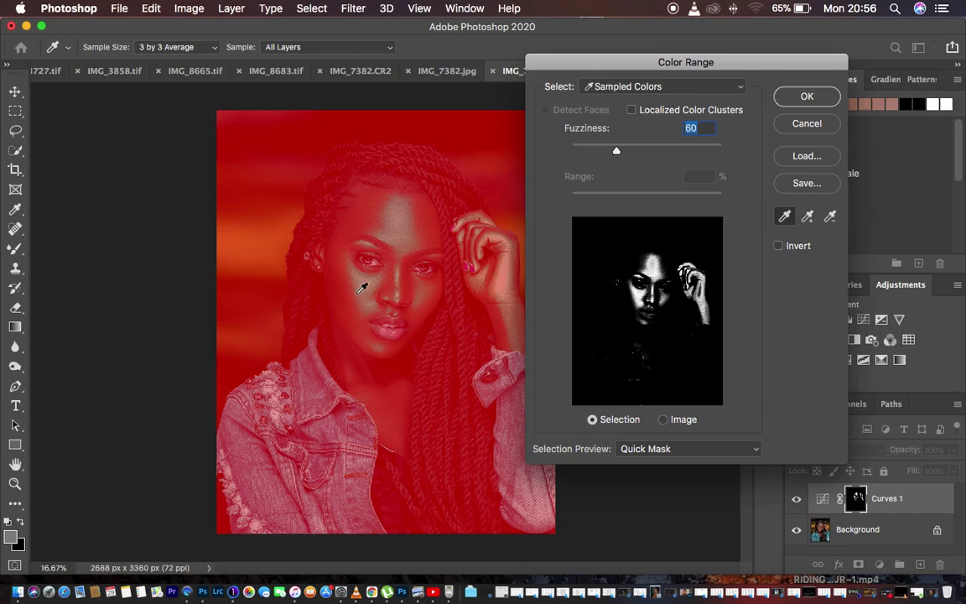
{"action": "left_click", "coordinate": [303, 266]}
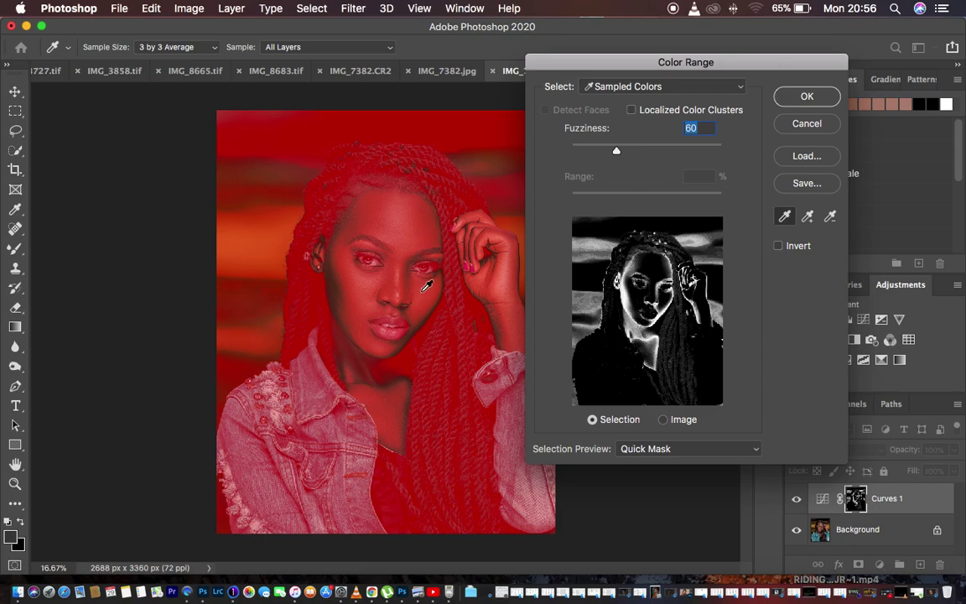
{"action": "left_click", "coordinate": [402, 227]}
{"action": "left_click", "coordinate": [406, 272]}
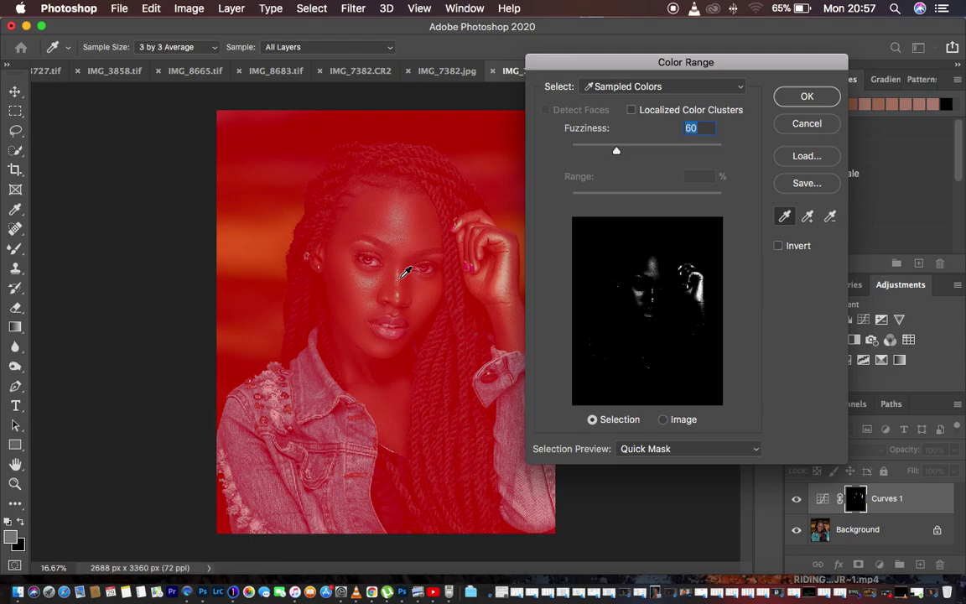
{"action": "left_click", "coordinate": [795, 98]}
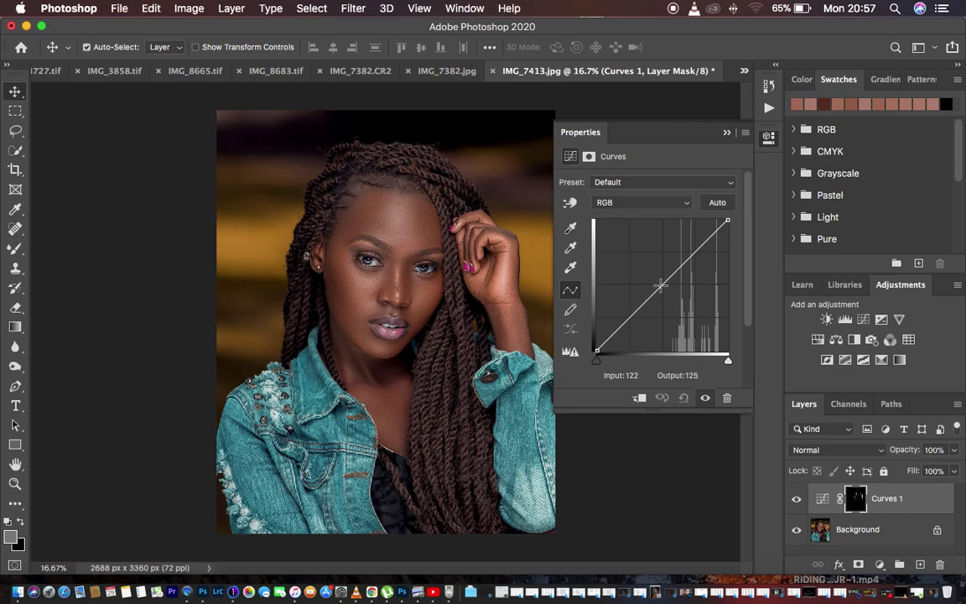
Step: Raise the midpoint of the RGB curve to Input 110, Output 141 to brighten the masked skin highlights
{"action": "left_click_drag", "start_coordinate": [660, 286], "coordinate": [625, 259]}
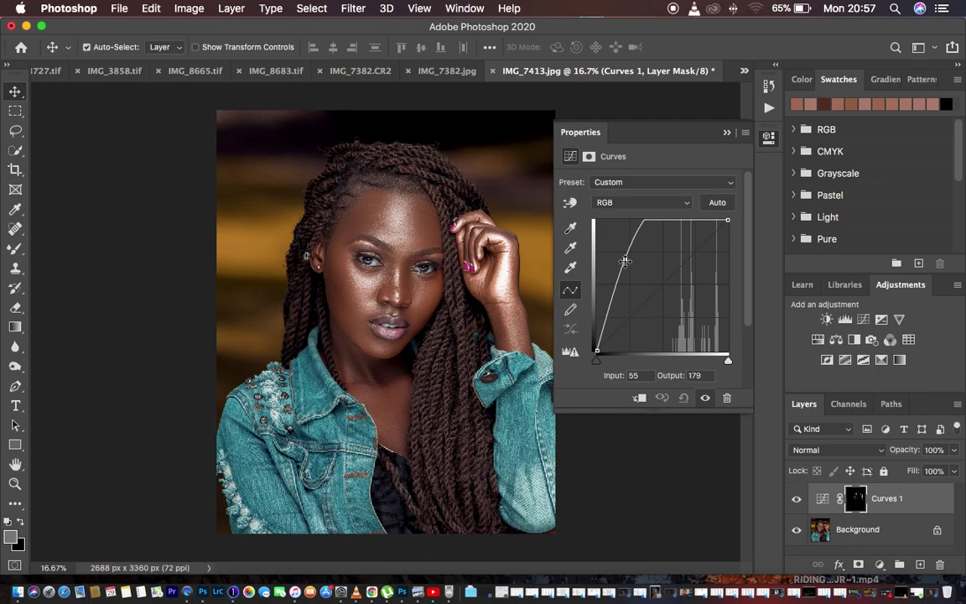
{"action": "left_click_drag", "start_coordinate": [625, 261], "coordinate": [630, 134]}
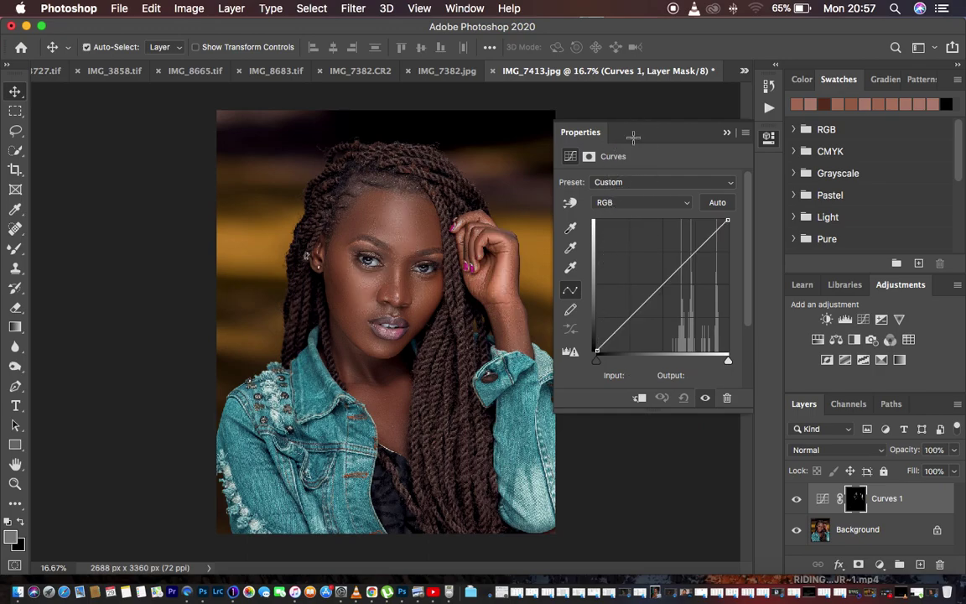
{"action": "left_click_drag", "start_coordinate": [661, 285], "coordinate": [656, 281]}
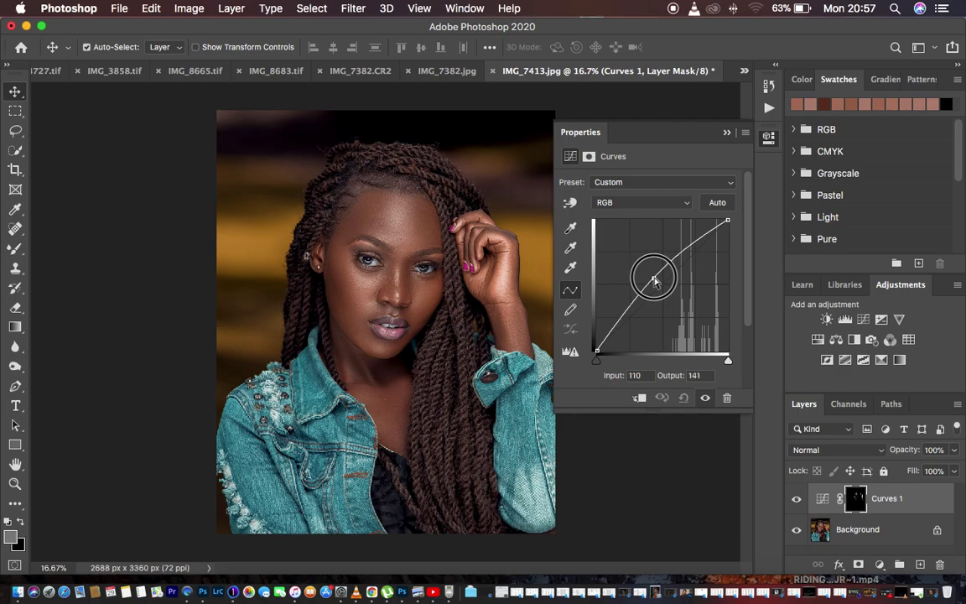
{"action": "left_click_drag", "start_coordinate": [655, 281], "coordinate": [654, 281]}
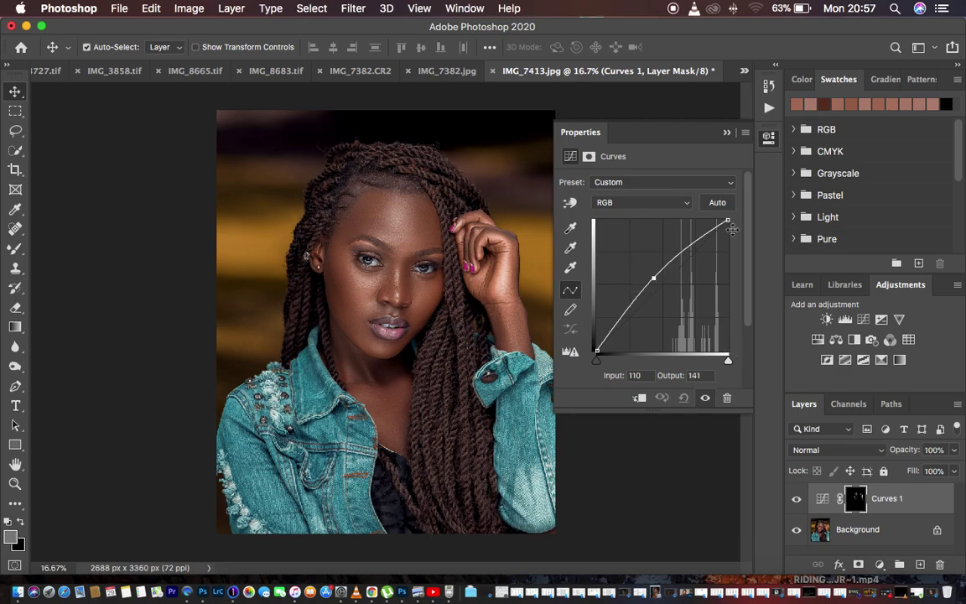
Step: Close the Curves settings and rename the Curves adjustment layer to "dodge"
{"action": "left_click", "coordinate": [726, 133]}
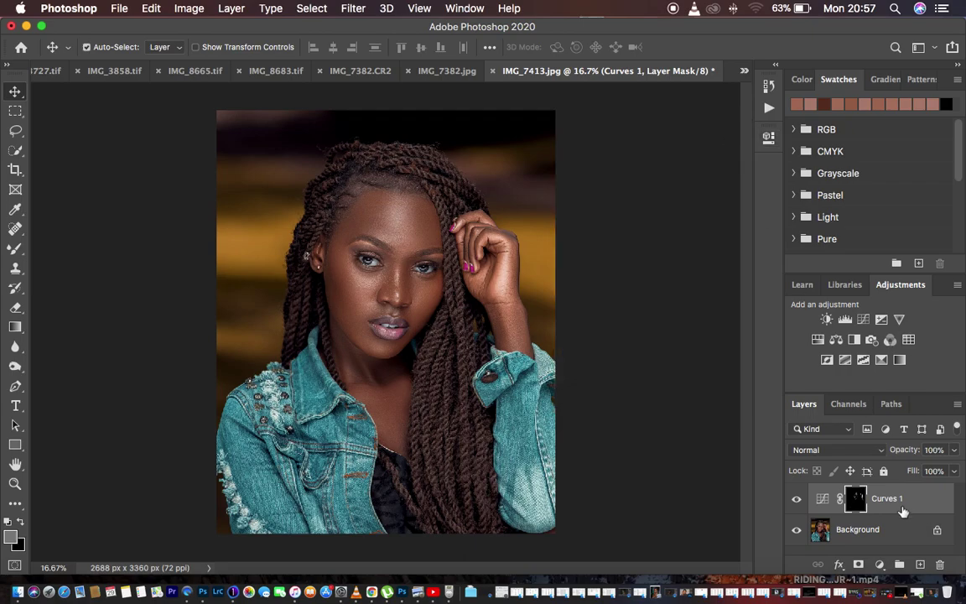
{"action": "double_click", "coordinate": [886, 499]}
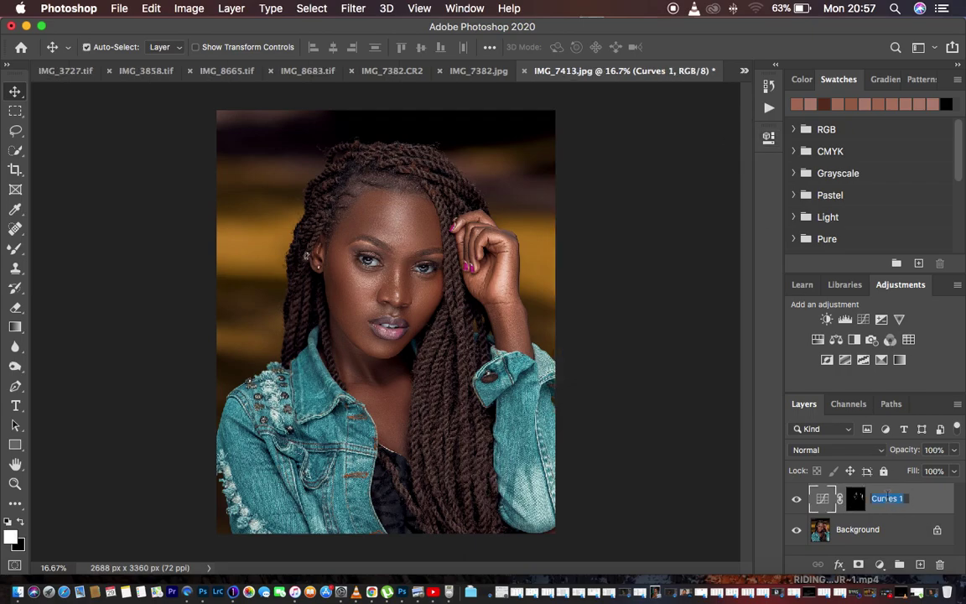
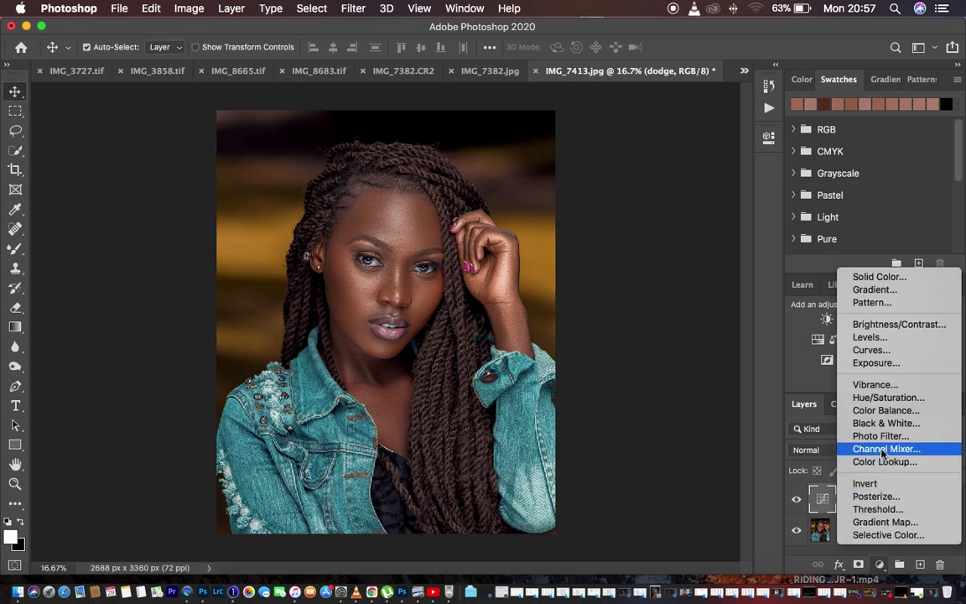
Step: Add a second Curves adjustment layer and mask it with a Color Range selection sampled from the shadowed skin at the edge of the cheek
{"action": "left_click", "coordinate": [870, 349]}
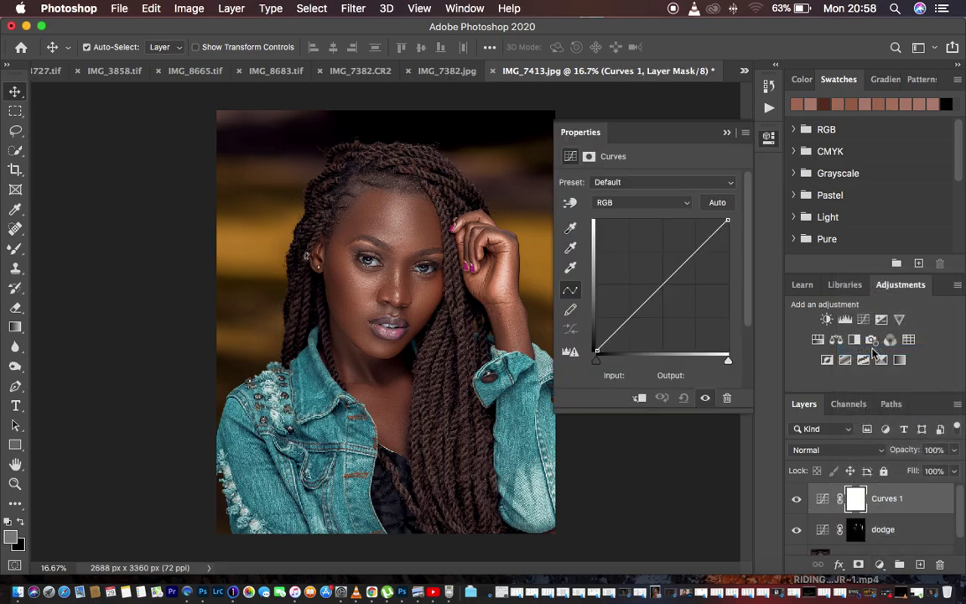
{"action": "left_click", "coordinate": [311, 8]}
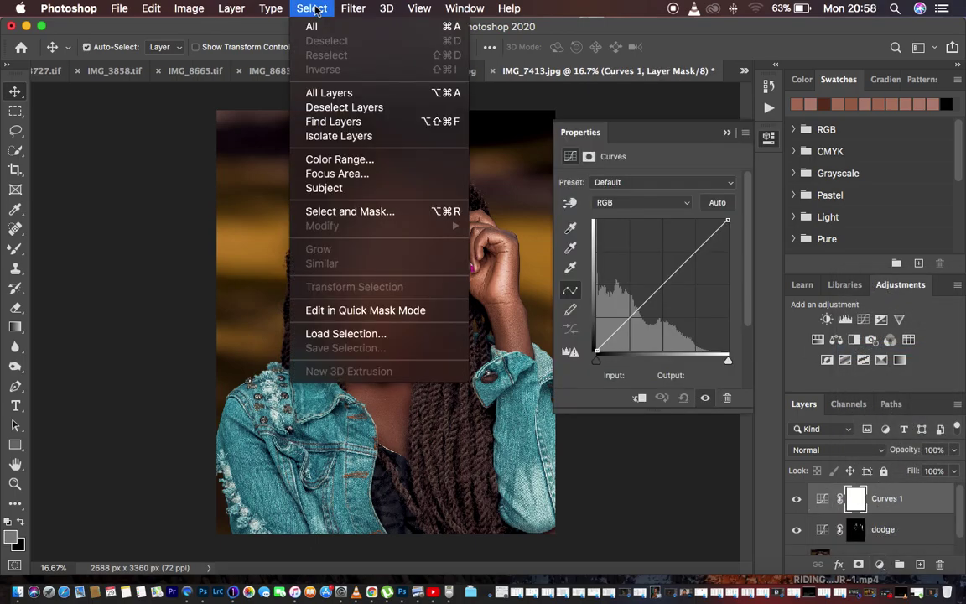
{"action": "left_click", "coordinate": [338, 161]}
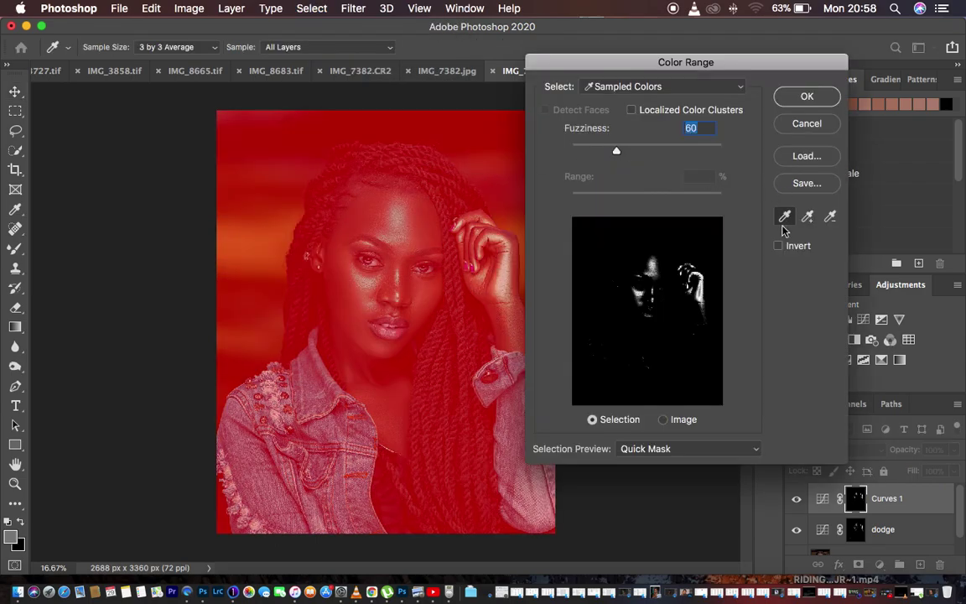
{"action": "left_click", "coordinate": [344, 290]}
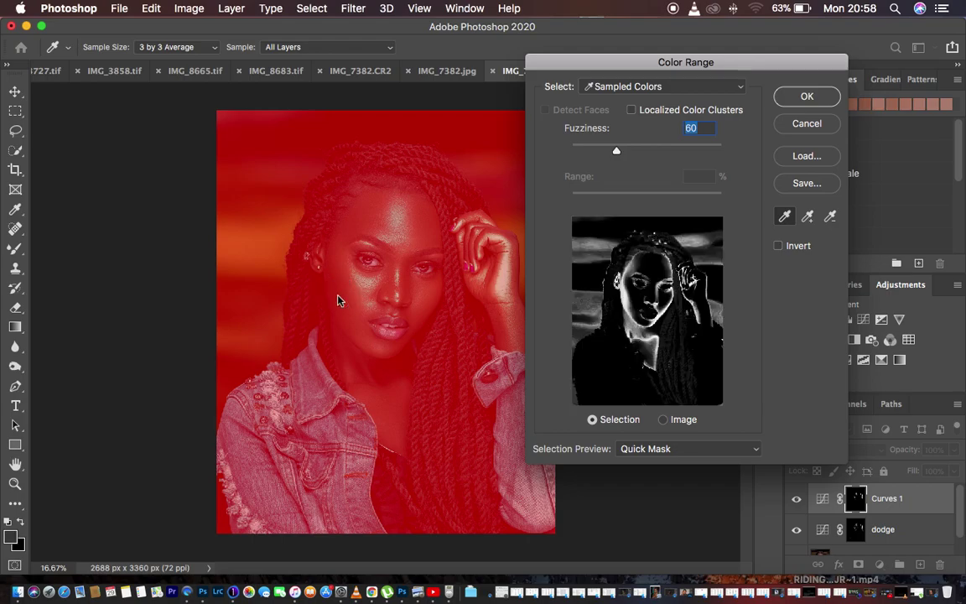
{"action": "left_click", "coordinate": [340, 292]}
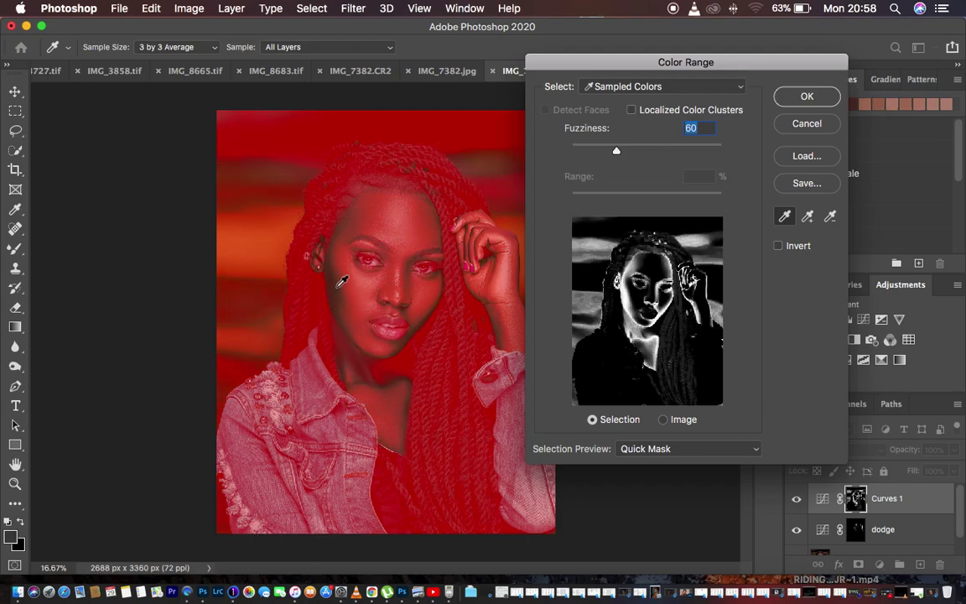
{"action": "left_click", "coordinate": [591, 226]}
{"action": "left_click", "coordinate": [802, 98]}
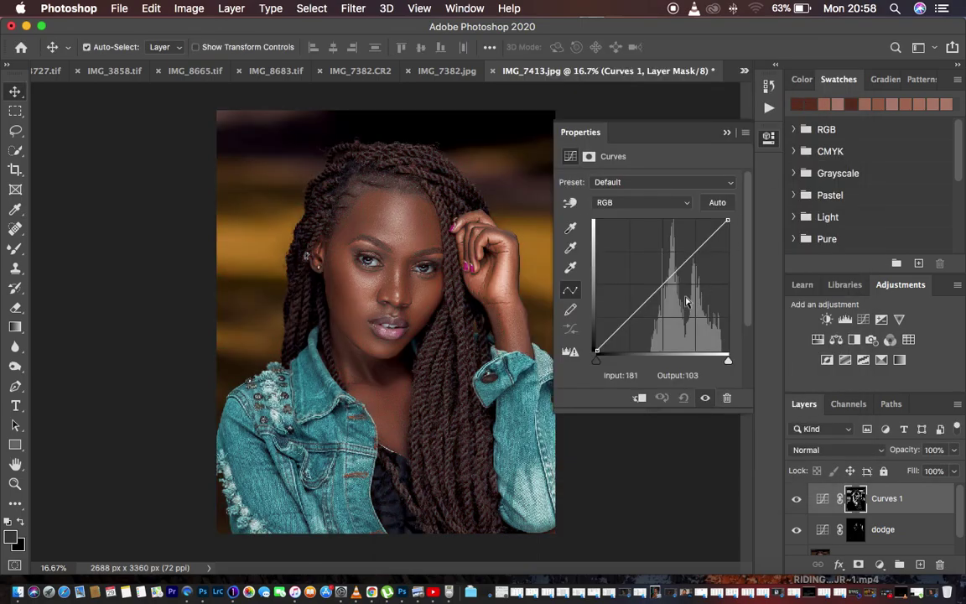
Step: Lower the midpoint of the RGB curve to Input 131, Output 121 to darken the masked skin shadows
{"action": "left_click", "coordinate": [661, 286]}
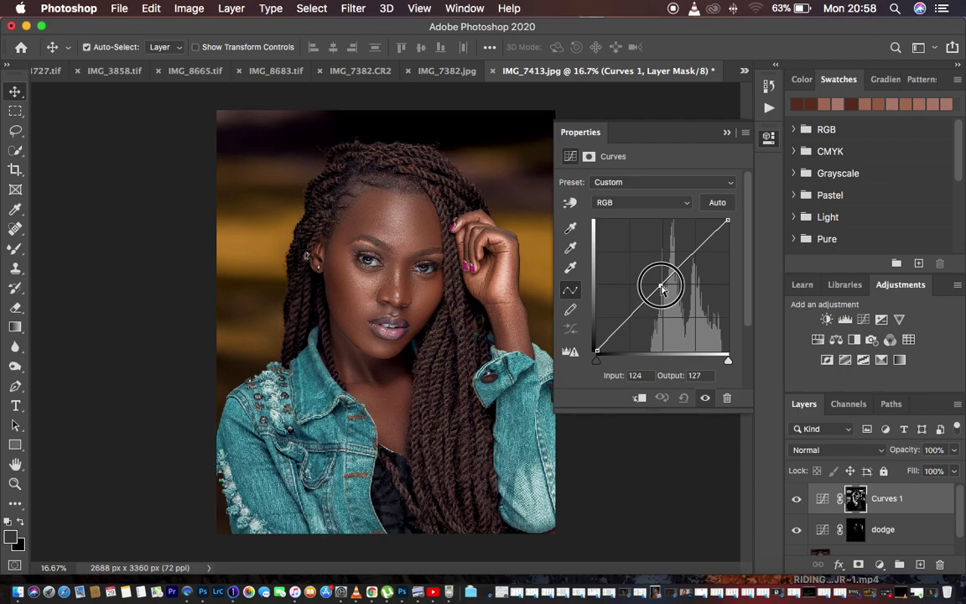
{"action": "key", "text": "Down"}
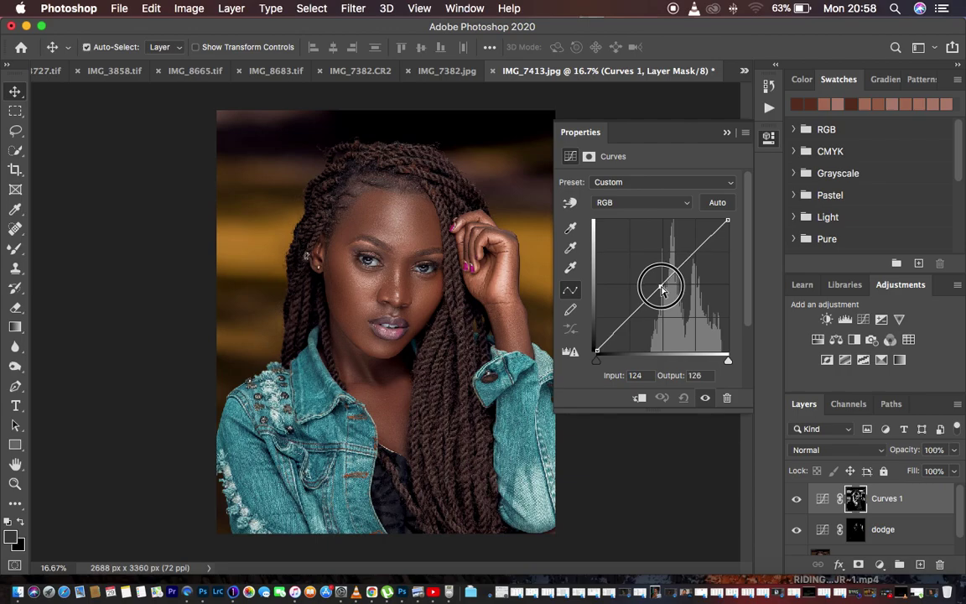
{"action": "left_click_drag", "start_coordinate": [662, 288], "coordinate": [667, 293]}
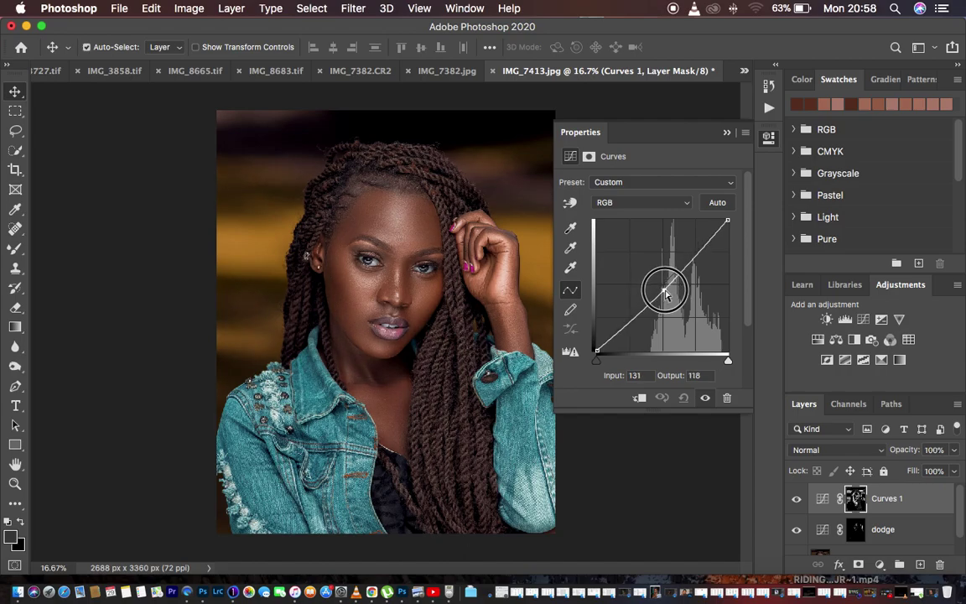
{"action": "key", "text": "Up"}
{"action": "key", "text": "Up"}
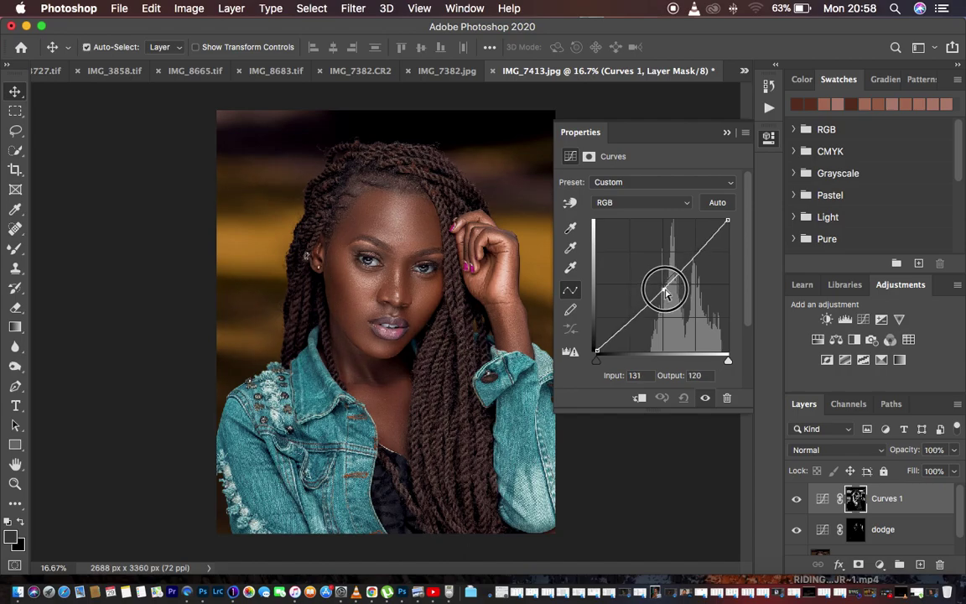
{"action": "key", "text": "Up"}
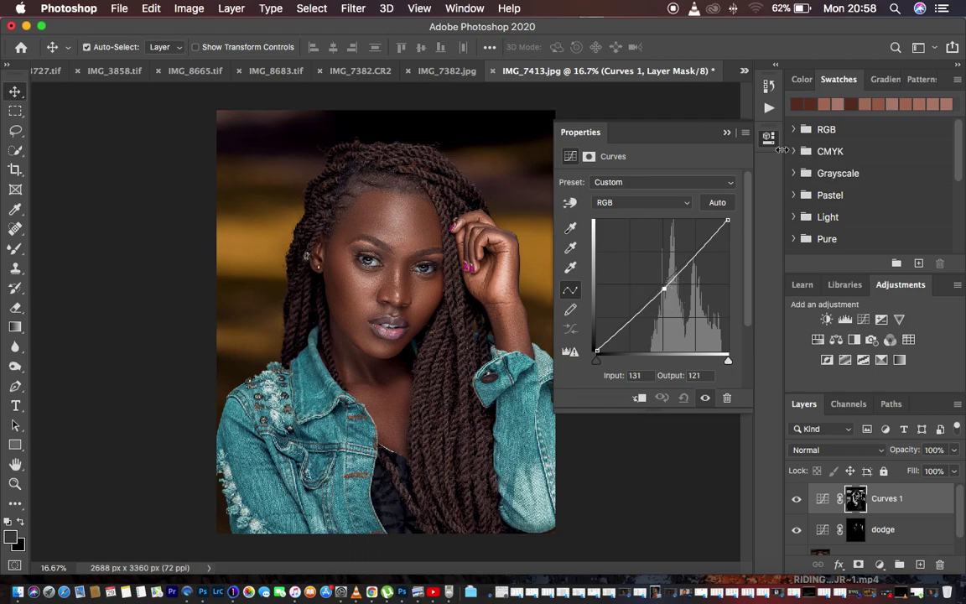
Step: Close the Curves settings and rename the new Curves adjustment layer to "burn"
{"action": "left_click", "coordinate": [726, 132]}
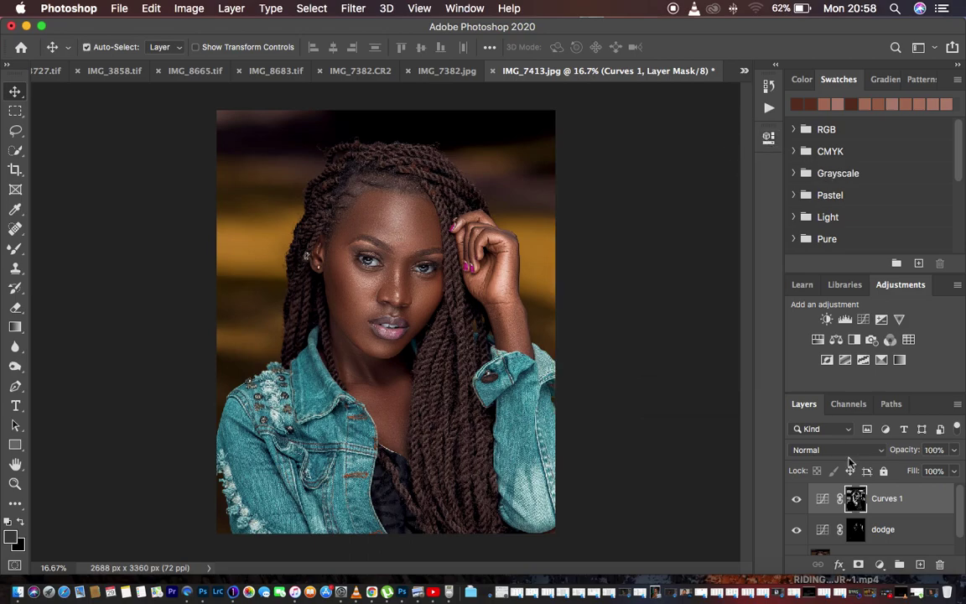
{"action": "double_click", "coordinate": [888, 498]}
{"action": "type", "text": "burn"}
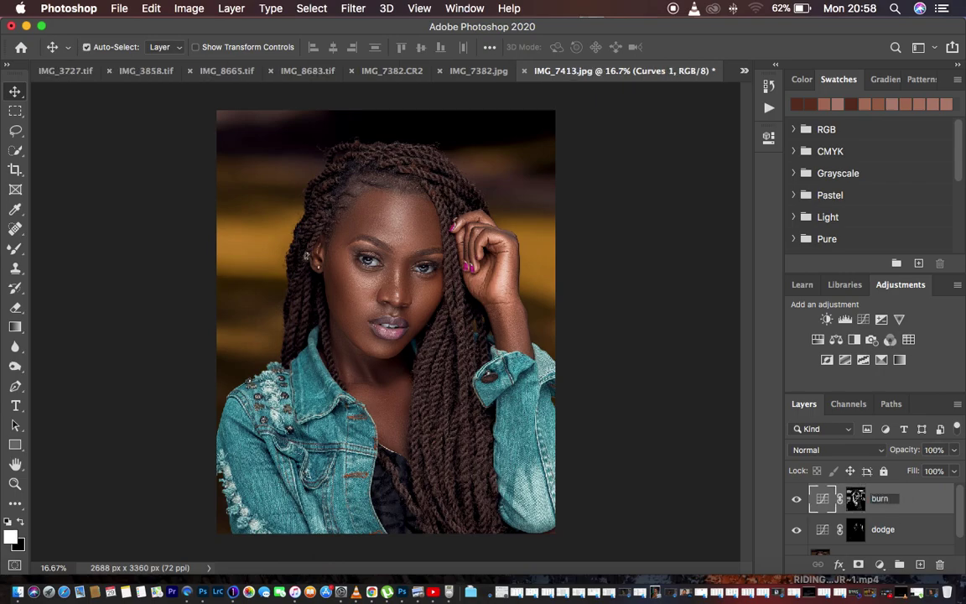
{"action": "key", "text": "Return"}
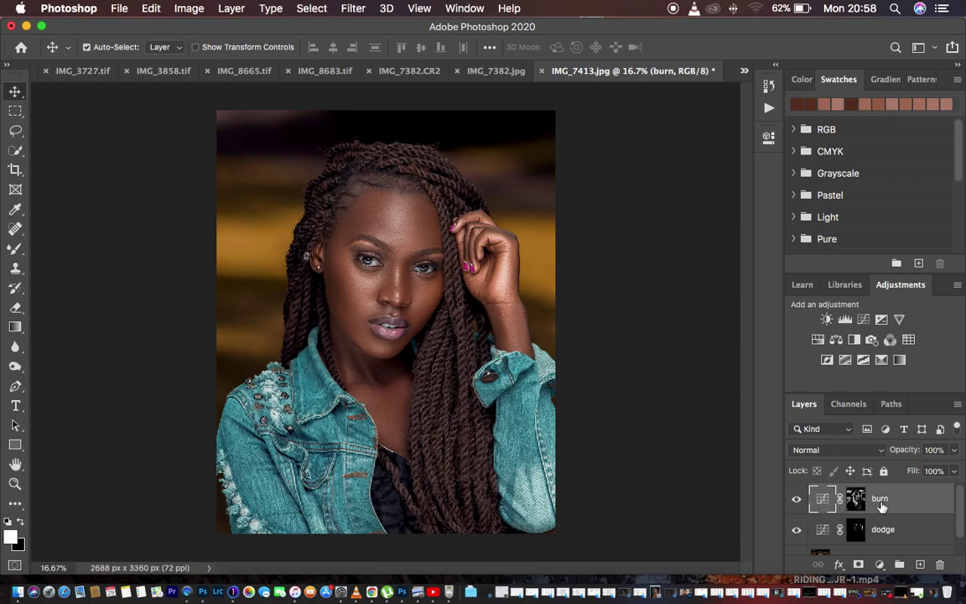
Step: Toggle the visibility of the burn layer repeatedly to compare the portrait's shadows with and without it
{"action": "left_click", "coordinate": [797, 500]}
{"action": "left_click", "coordinate": [797, 499]}
{"action": "left_click", "coordinate": [797, 500]}
{"action": "left_click", "coordinate": [796, 500]}
{"action": "left_click", "coordinate": [797, 500]}
{"action": "left_click", "coordinate": [797, 500]}
{"action": "left_click", "coordinate": [797, 500]}
{"action": "left_click", "coordinate": [797, 500]}
{"action": "left_click", "coordinate": [797, 500]}
{"action": "left_click", "coordinate": [798, 500]}
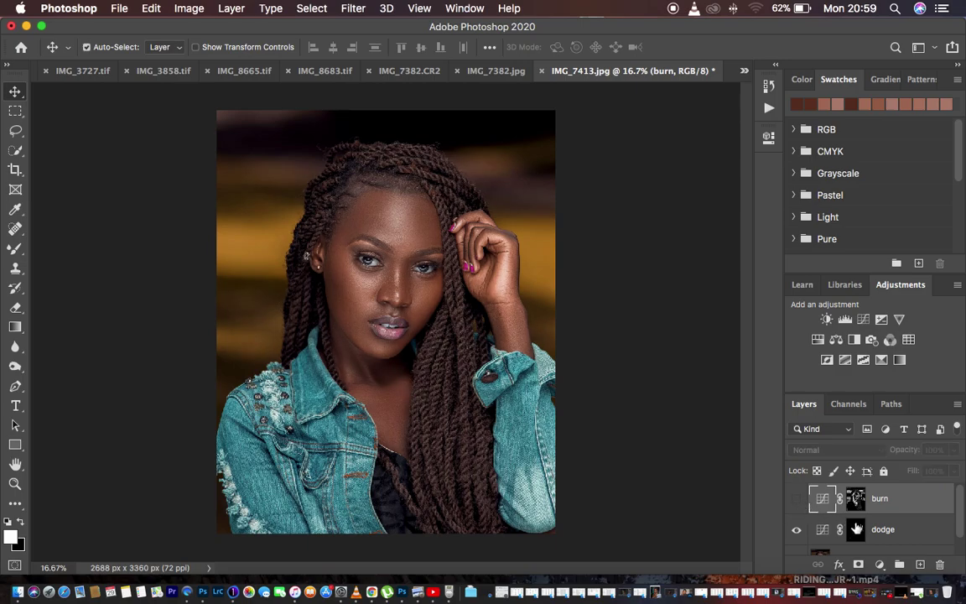
Step: Toggle the dodge layer's visibility repeatedly to compare the skin highlights, and turn both the dodge and burn layers back on
{"action": "left_click", "coordinate": [891, 530]}
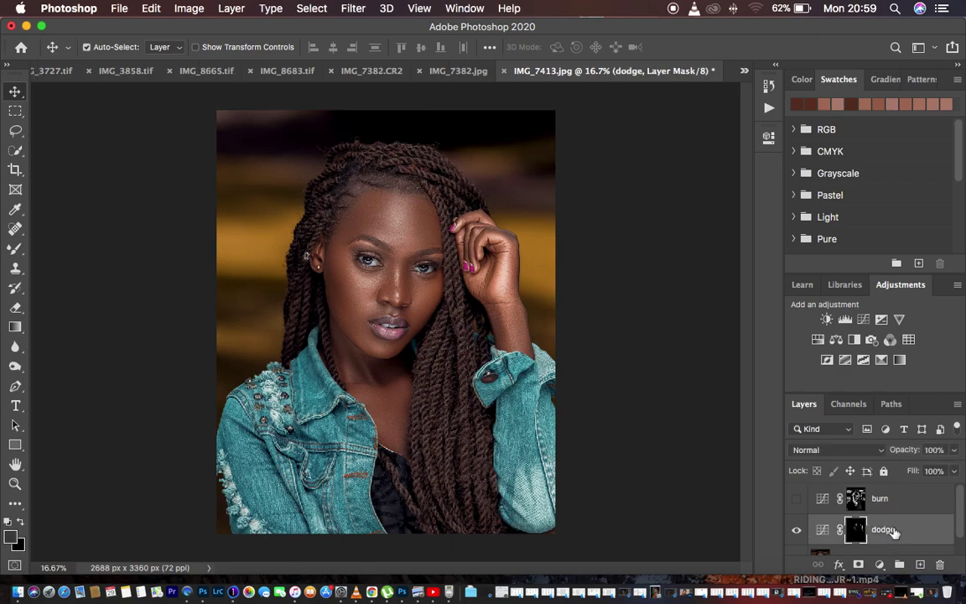
{"action": "left_click", "coordinate": [797, 530]}
{"action": "left_click", "coordinate": [797, 530]}
{"action": "left_click", "coordinate": [797, 530]}
{"action": "left_click", "coordinate": [797, 530]}
{"action": "left_click", "coordinate": [796, 530]}
{"action": "left_click", "coordinate": [796, 530]}
{"action": "left_click", "coordinate": [797, 530]}
{"action": "left_click", "coordinate": [797, 531]}
{"action": "left_click", "coordinate": [796, 530]}
{"action": "left_click", "coordinate": [797, 530]}
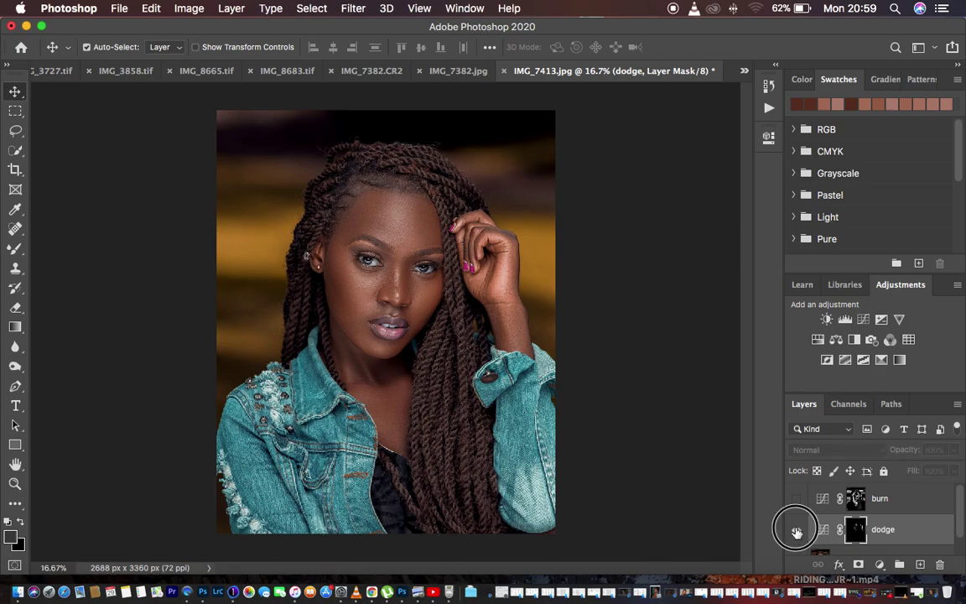
{"action": "left_click", "coordinate": [797, 530]}
{"action": "left_click", "coordinate": [797, 530]}
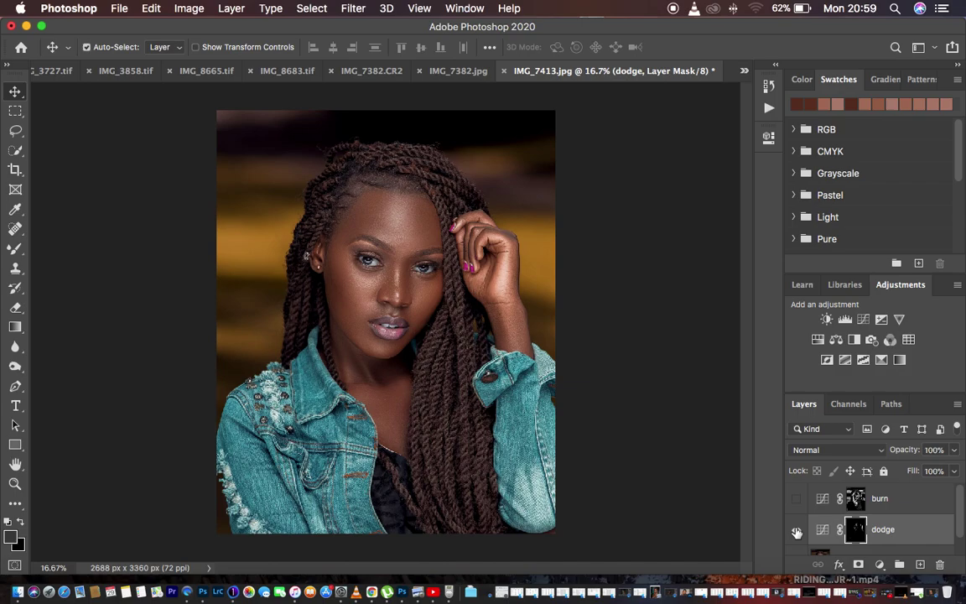
{"action": "left_click", "coordinate": [797, 500]}
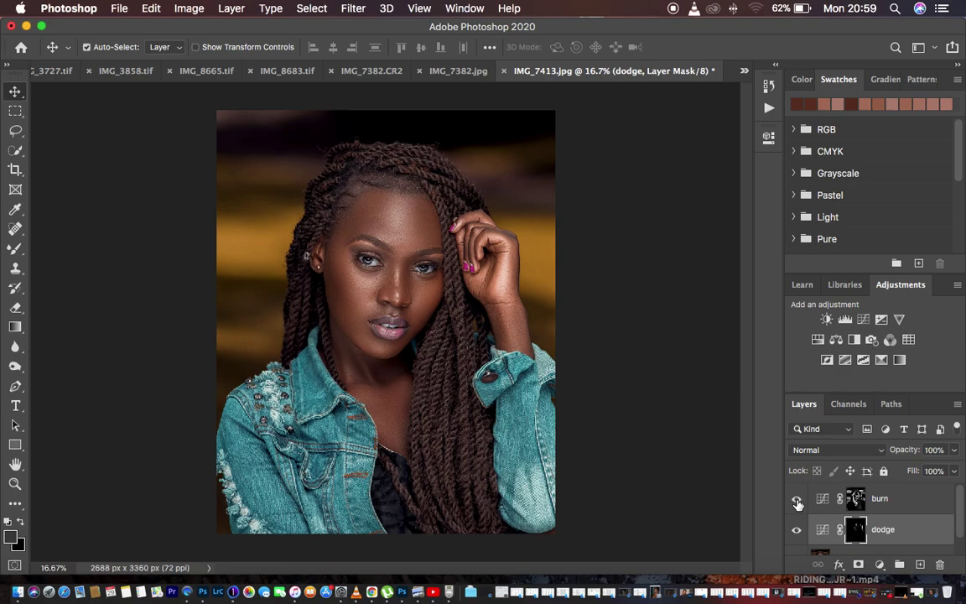
Step: Set the blend mode of both the dodge and burn layers to Luminosity
{"action": "left_click", "coordinate": [841, 451]}
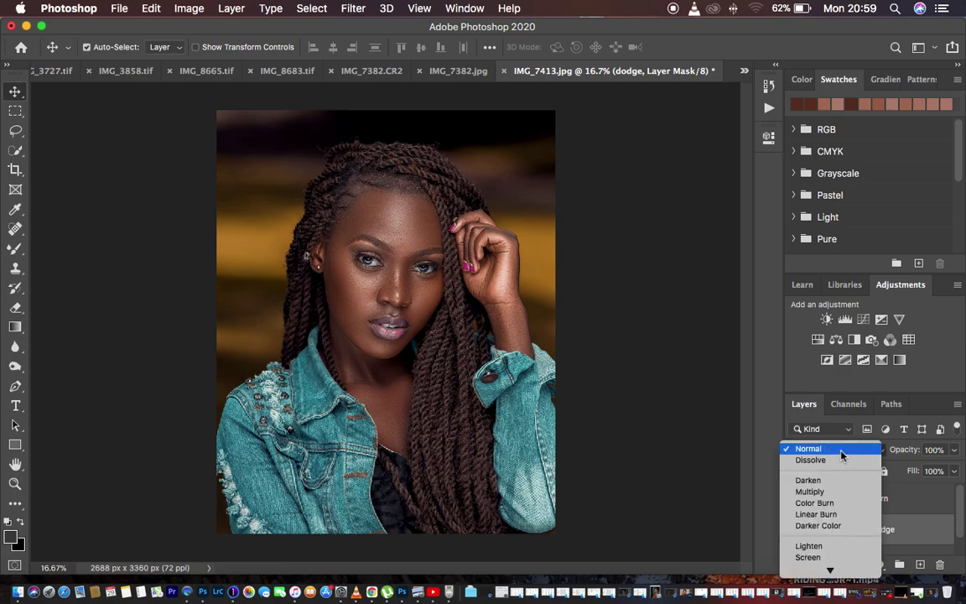
{"action": "mouse_move", "coordinate": [830, 571]}
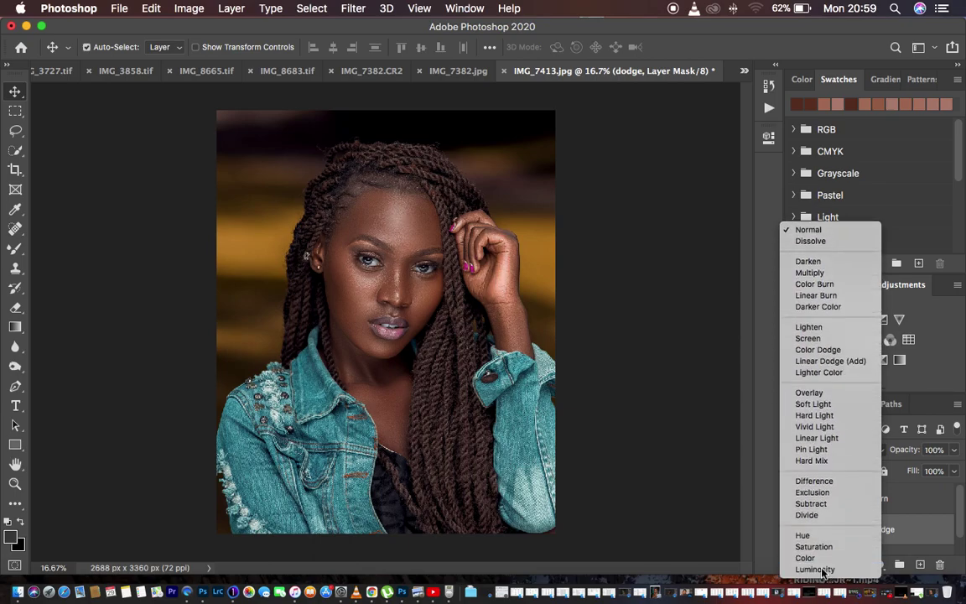
{"action": "left_click", "coordinate": [817, 570]}
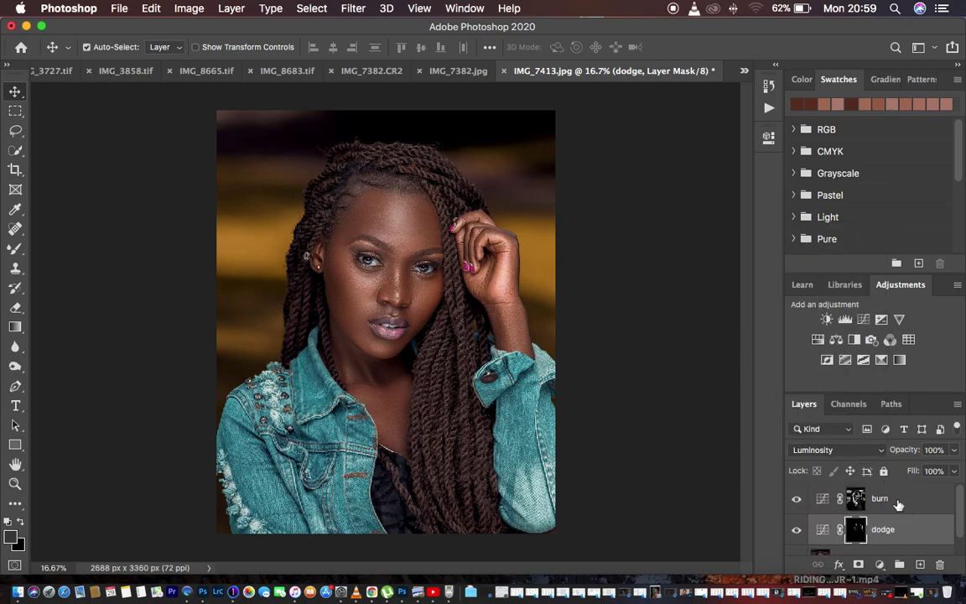
{"action": "left_click", "coordinate": [879, 501]}
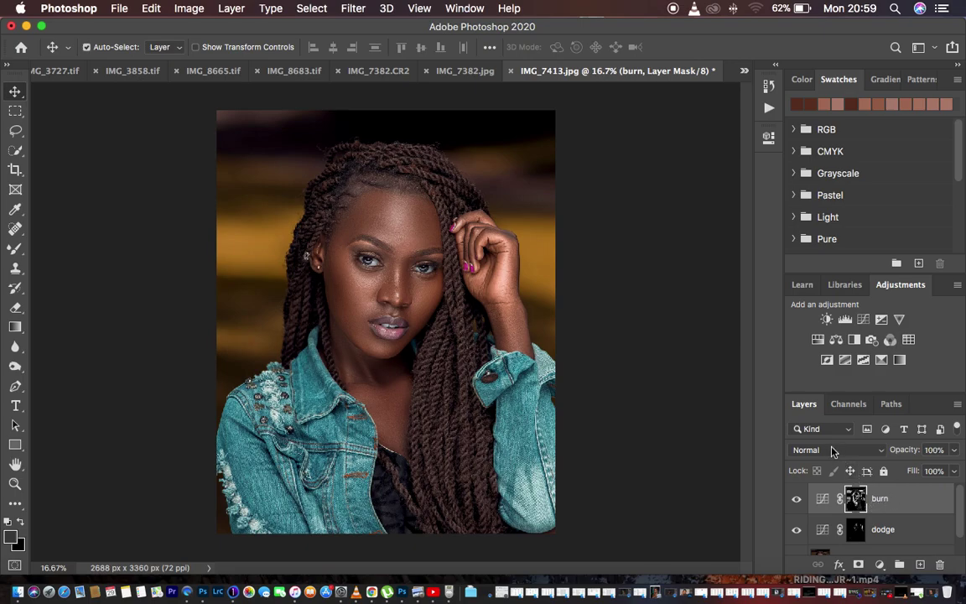
{"action": "left_click", "coordinate": [805, 450]}
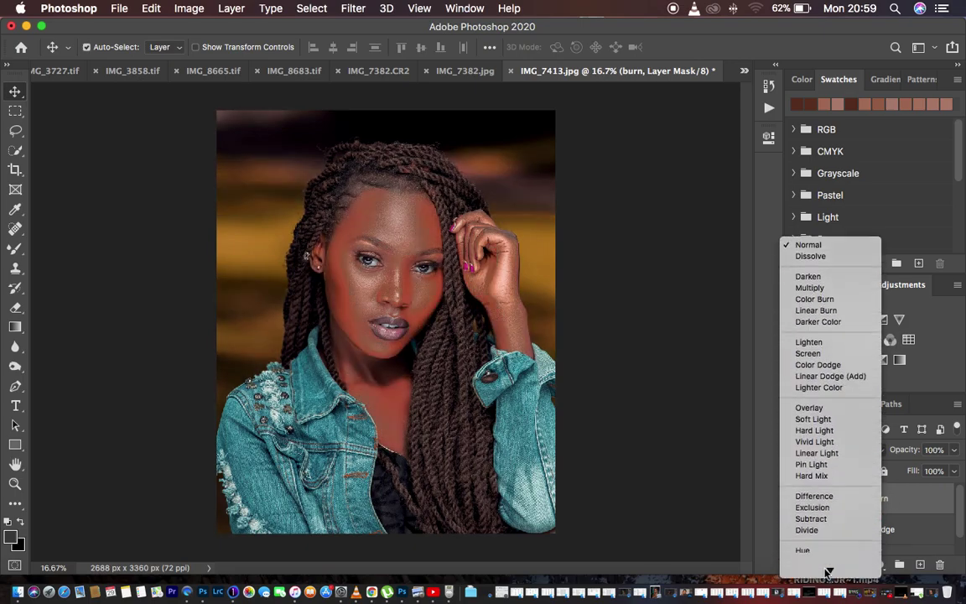
{"action": "left_click", "coordinate": [823, 571]}
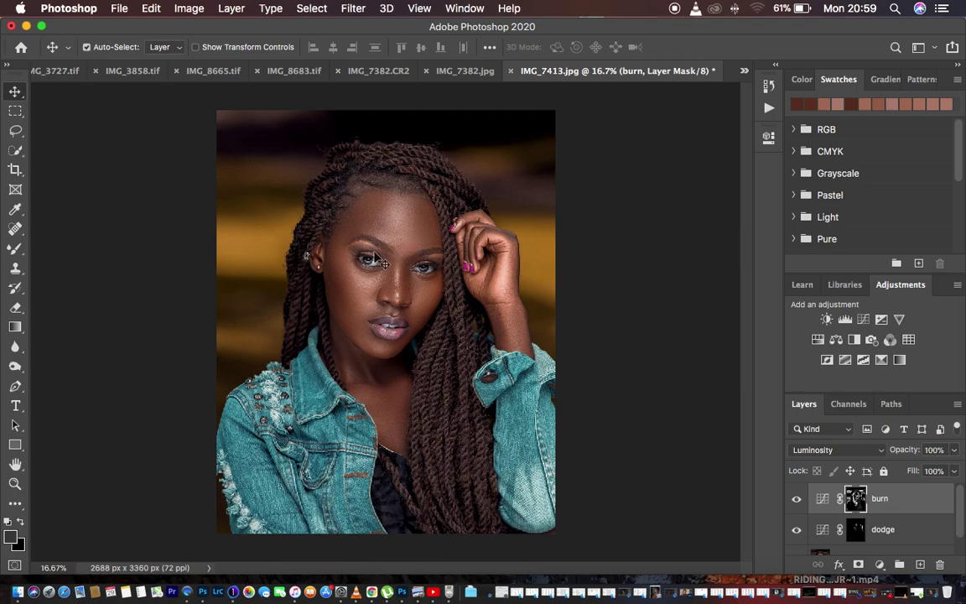
{"action": "left_click", "coordinate": [955, 451]}
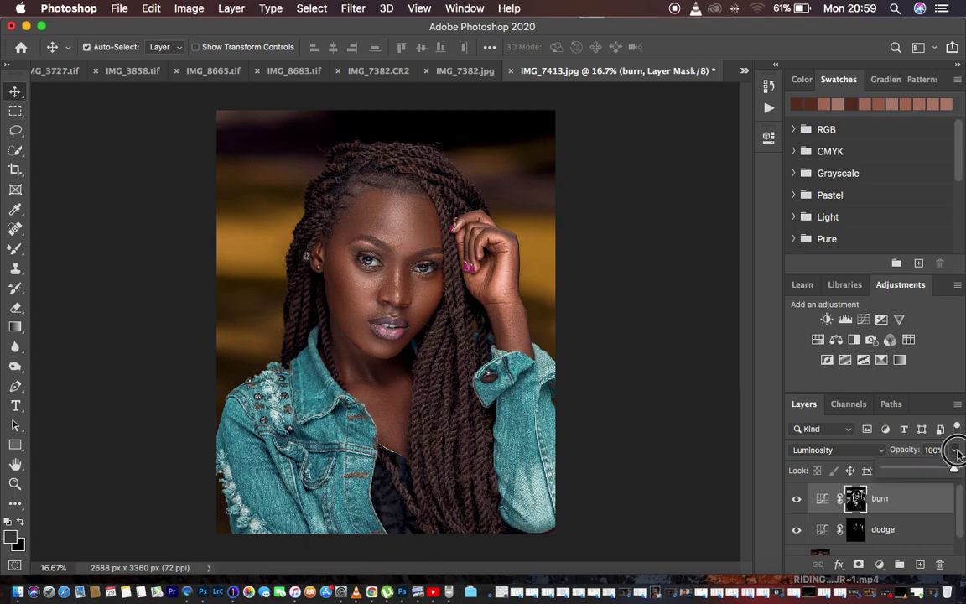
{"action": "mouse_move", "coordinate": [953, 468]}
{"action": "left_mouse_down"}
{"action": "mouse_move", "coordinate": [931, 470]}
{"action": "mouse_move", "coordinate": [954, 468]}
{"action": "left_mouse_up"}
{"action": "left_click", "coordinate": [747, 459]}
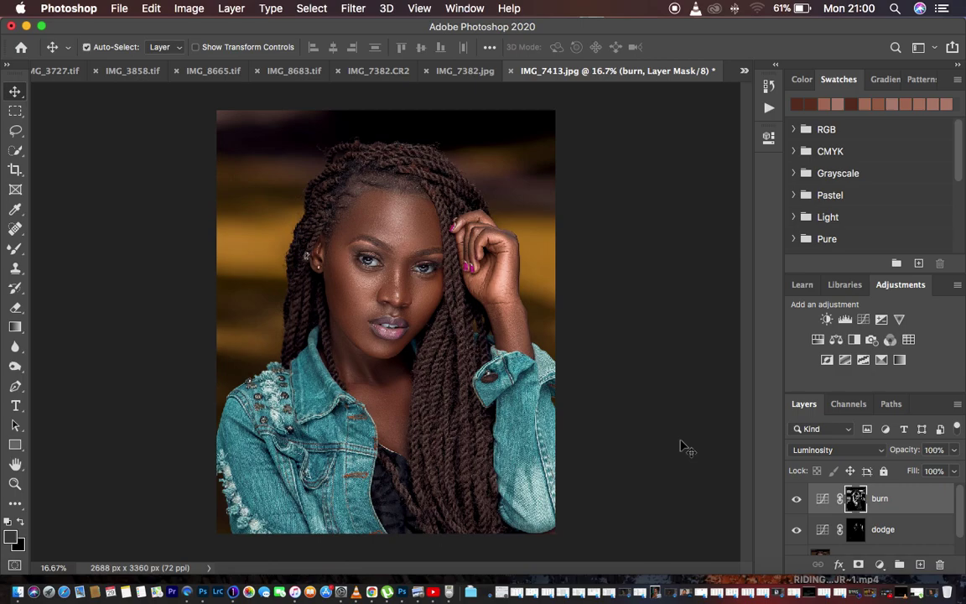
Step: Group the burn and dodge layers and name the group "dodge and burn"
{"action": "key", "text": "super"}
{"action": "left_click", "coordinate": [908, 506], "text": "super"}
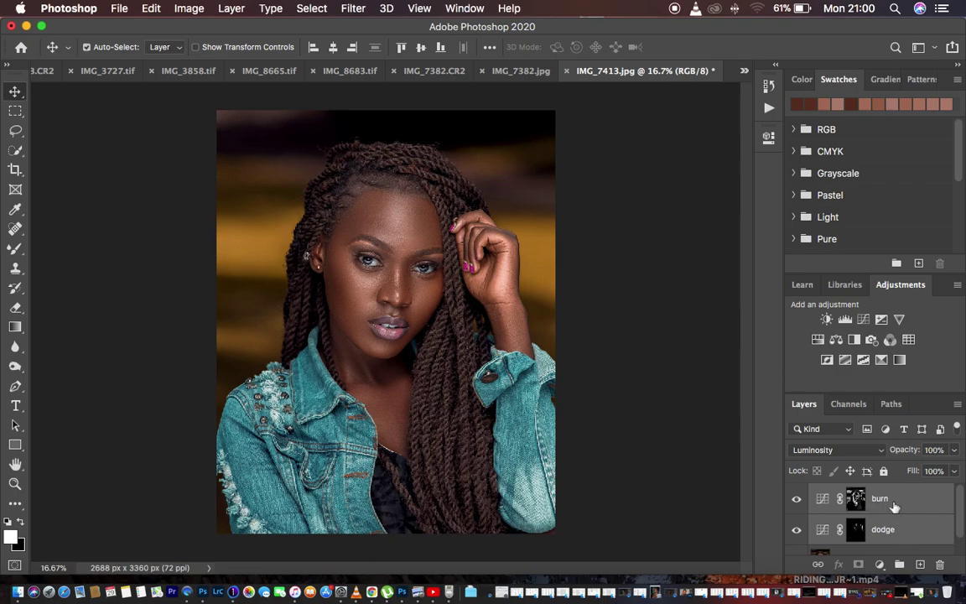
{"action": "key", "text": "super+g"}
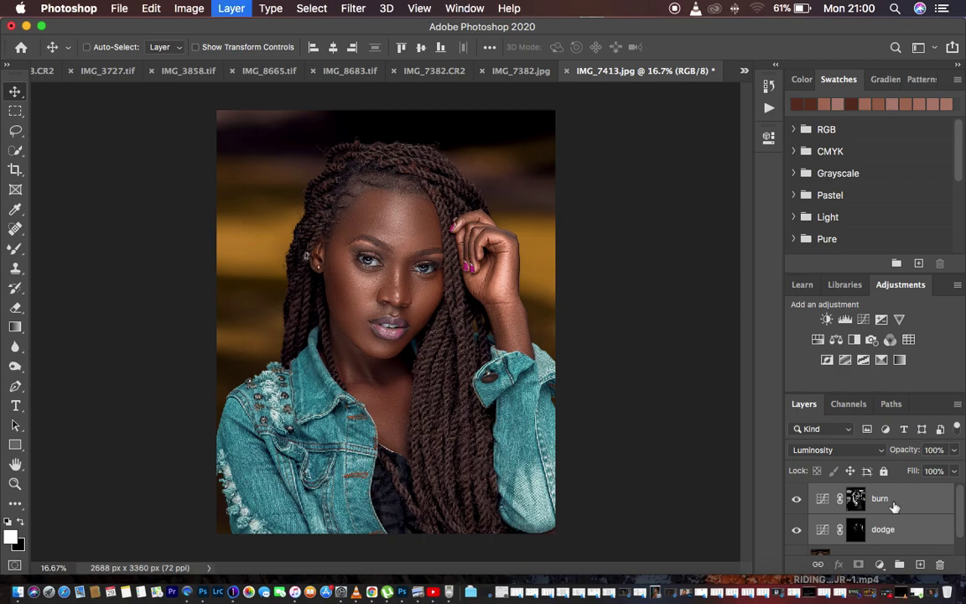
{"action": "double_click", "coordinate": [854, 493]}
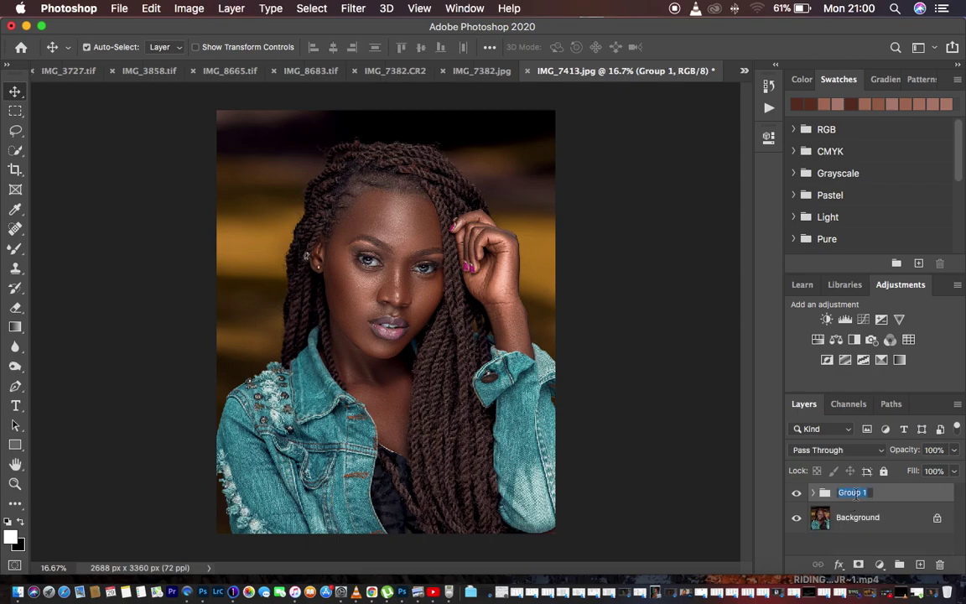
{"action": "type", "text": "dodge and burn"}
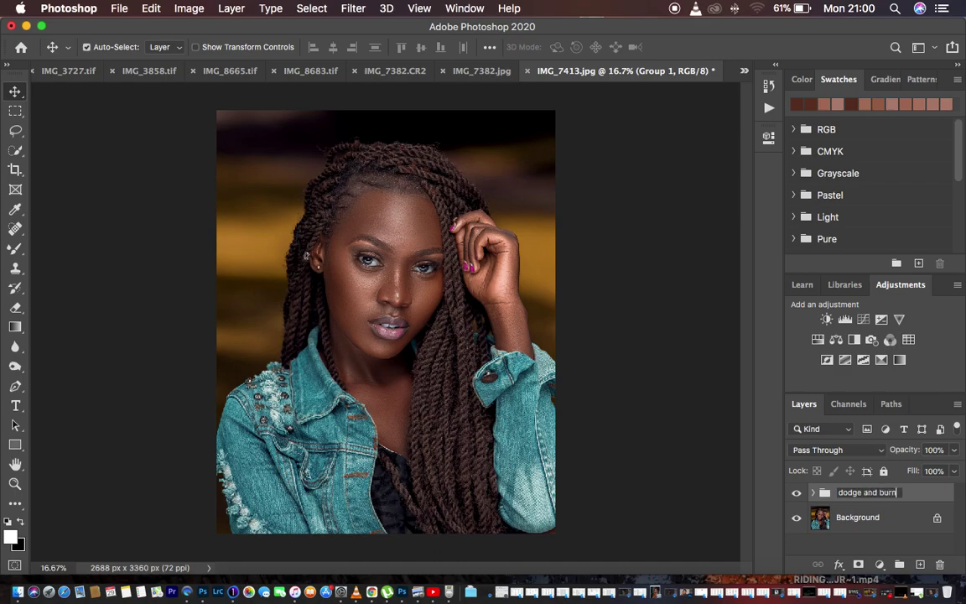
{"action": "key", "text": "Return"}
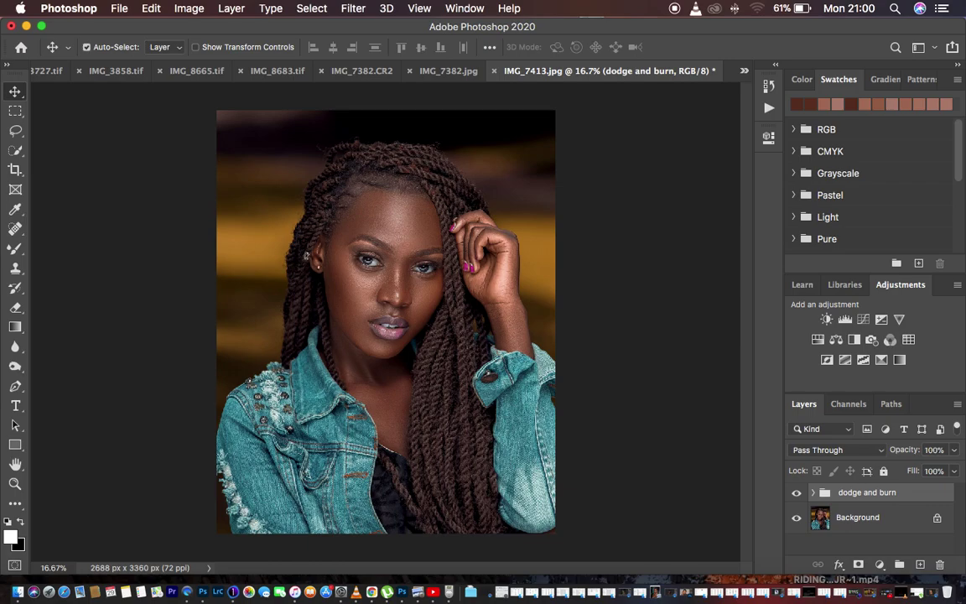
Step: Toggle the visibility of the dodge and burn group repeatedly to compare the portrait before and after the retouch
{"action": "left_click", "coordinate": [797, 493]}
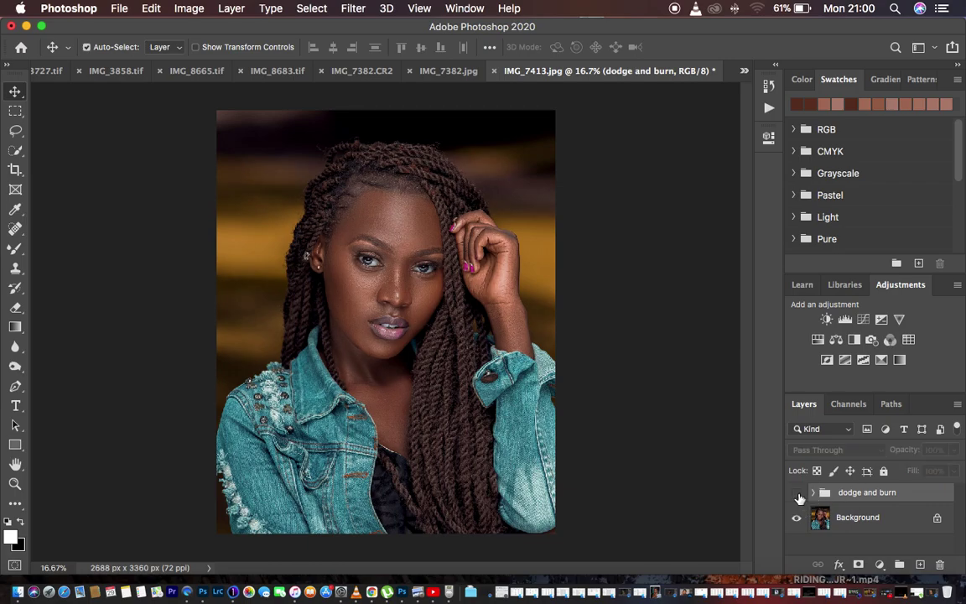
{"action": "left_click", "coordinate": [797, 495]}
{"action": "left_click", "coordinate": [797, 495]}
{"action": "left_click", "coordinate": [797, 495]}
{"action": "left_click", "coordinate": [797, 495]}
{"action": "left_click", "coordinate": [797, 495]}
{"action": "left_click", "coordinate": [797, 495]}
{"action": "left_click", "coordinate": [797, 494]}
{"action": "left_click", "coordinate": [796, 495]}
{"action": "left_click", "coordinate": [797, 495]}
{"action": "left_click", "coordinate": [798, 498]}
{"action": "left_click", "coordinate": [799, 497]}
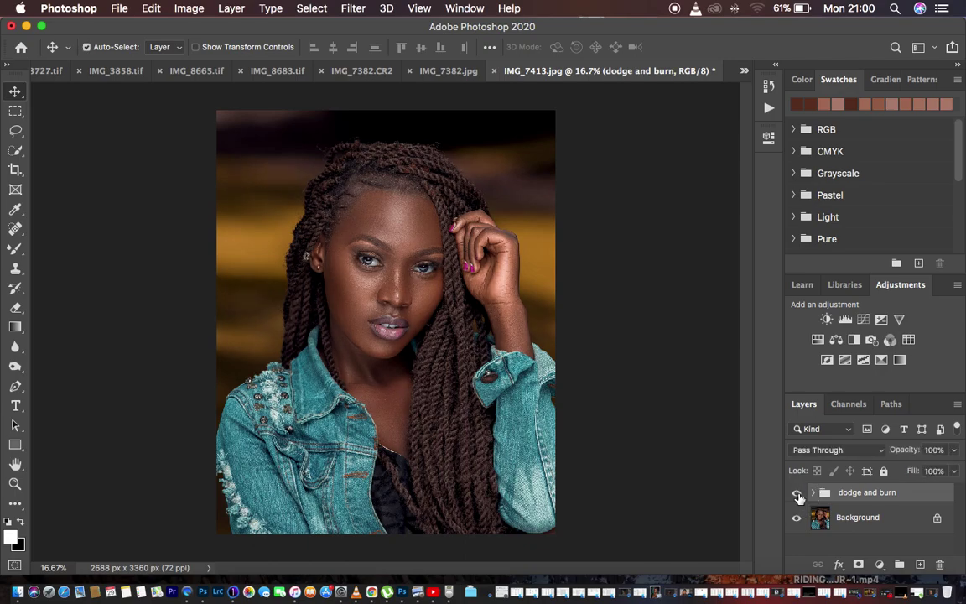